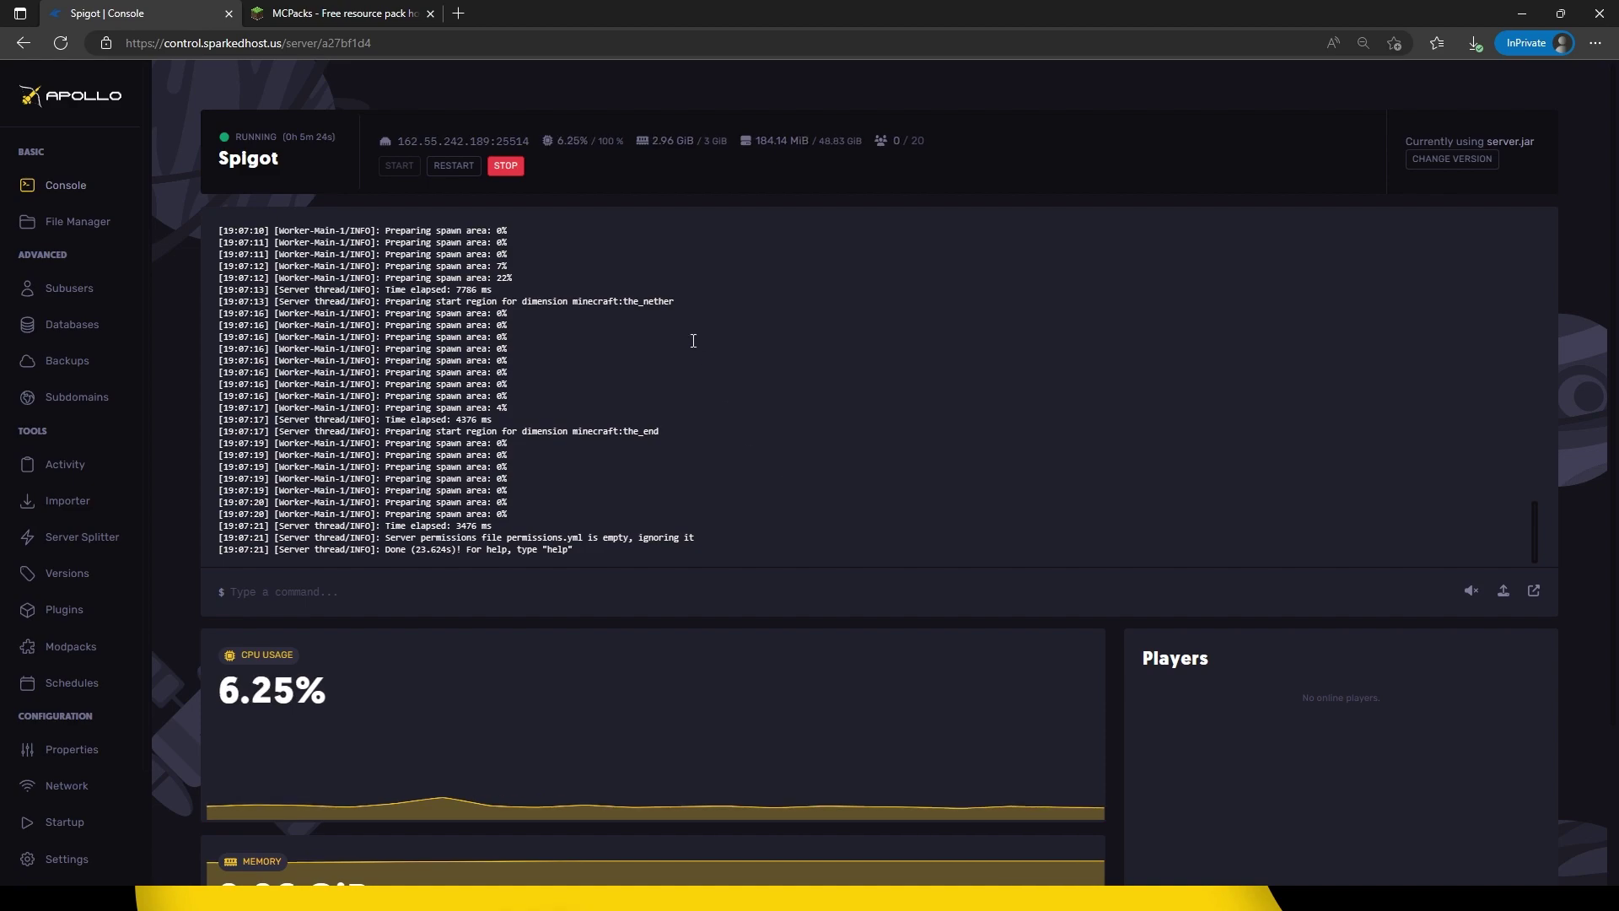
# - Upload myPack.zip to MCPacks as a hosted resource pack
pyautogui.click(362, 19)
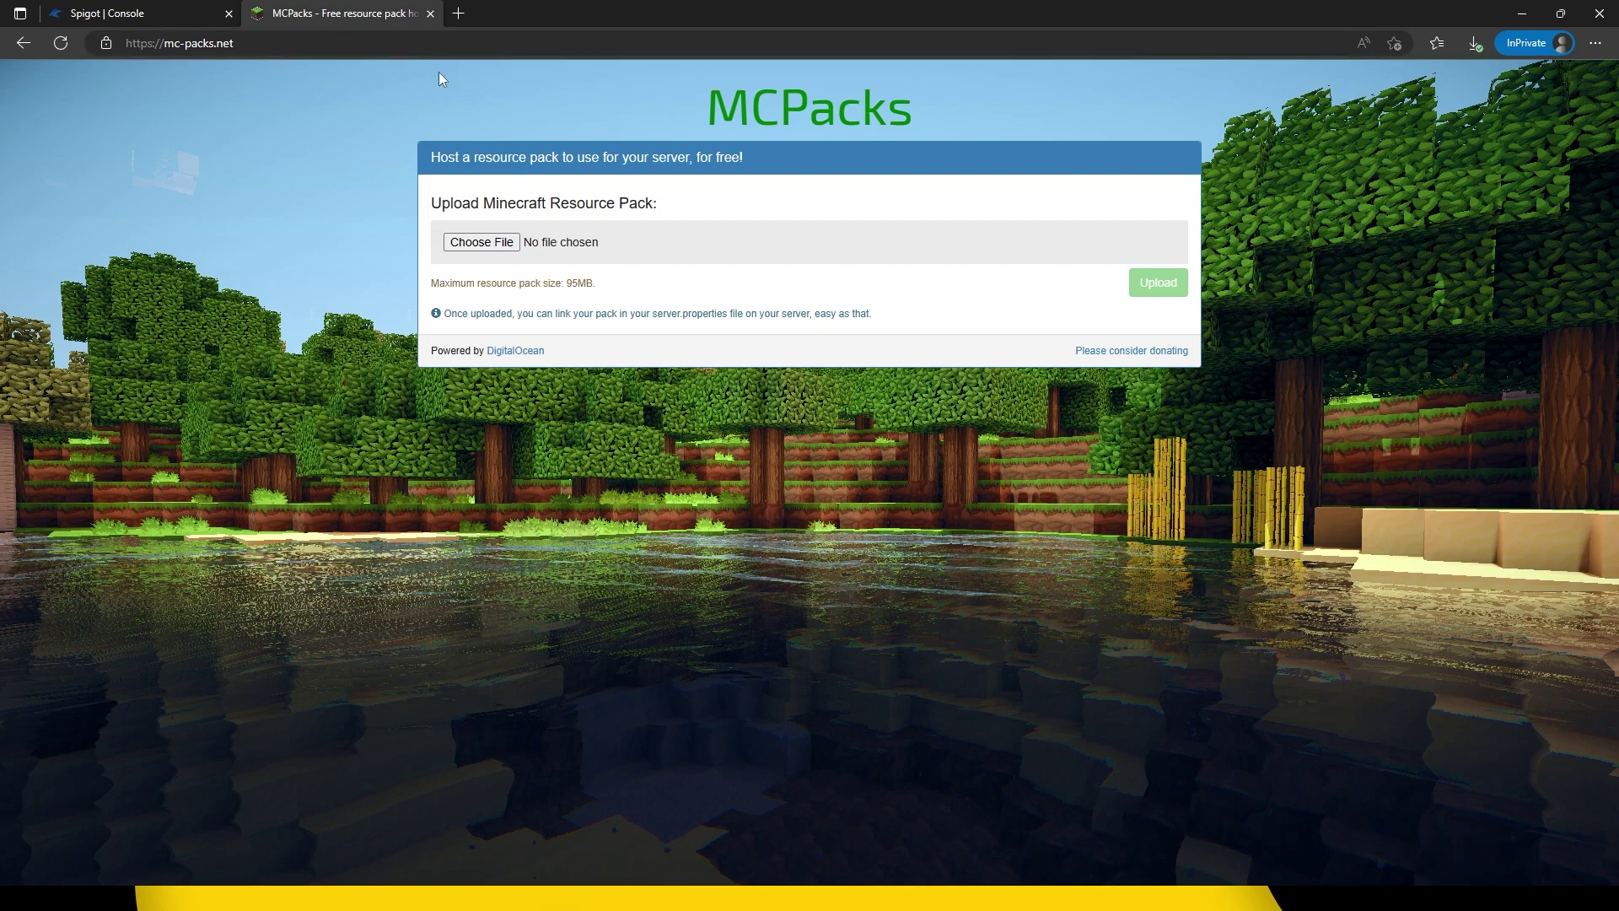
pyautogui.click(475, 243)
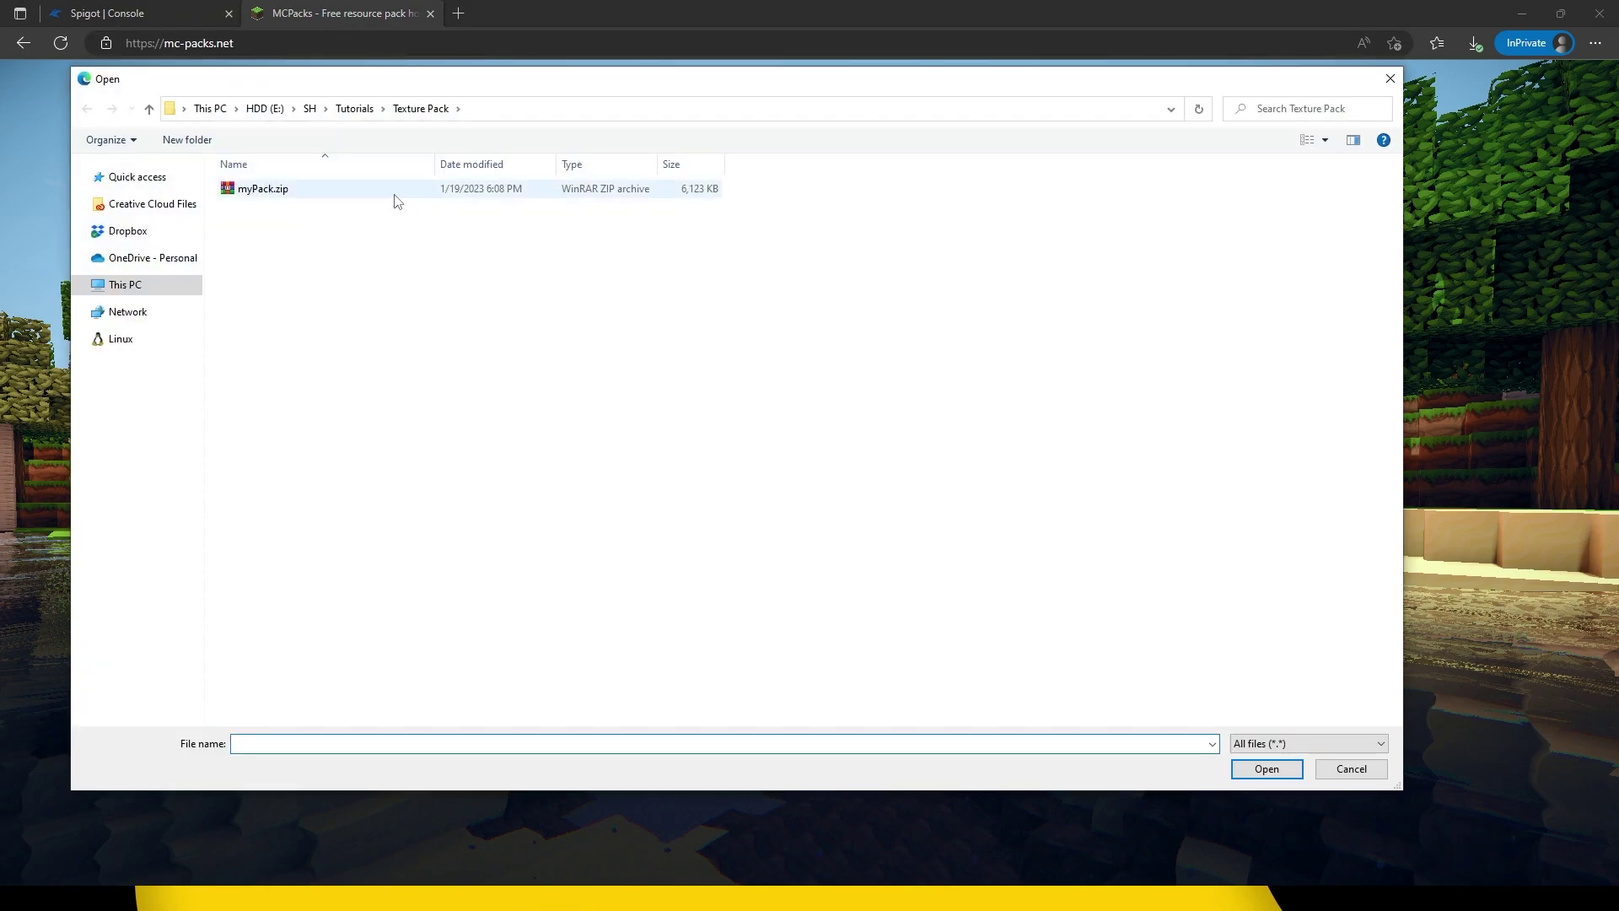
pyautogui.doubleClick(393, 191)
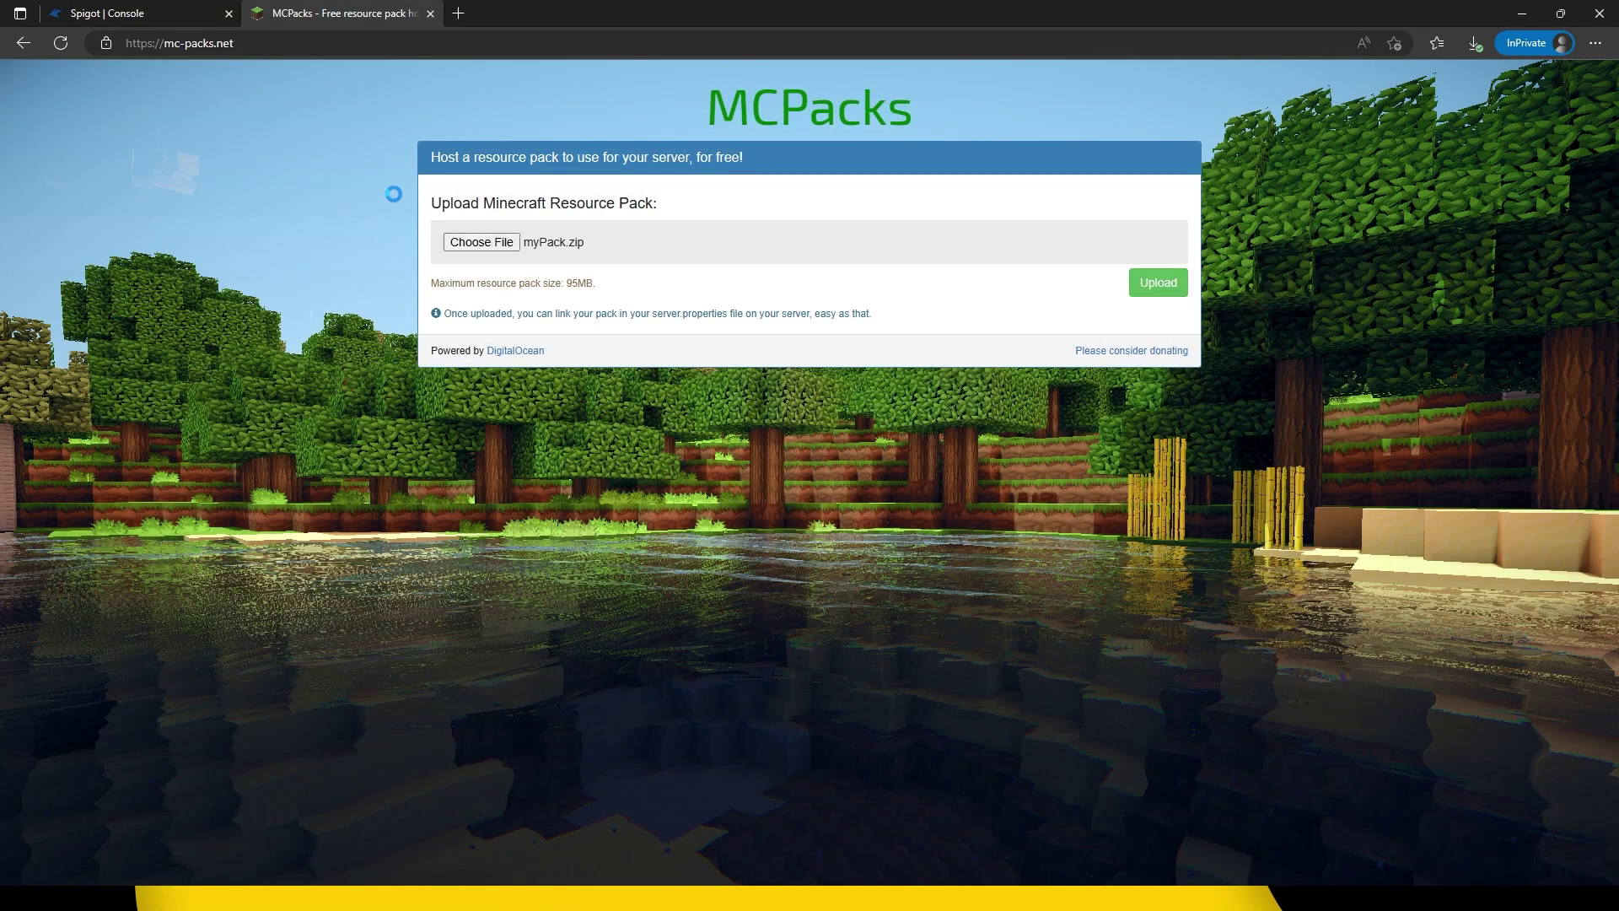
pyautogui.click(1164, 285)
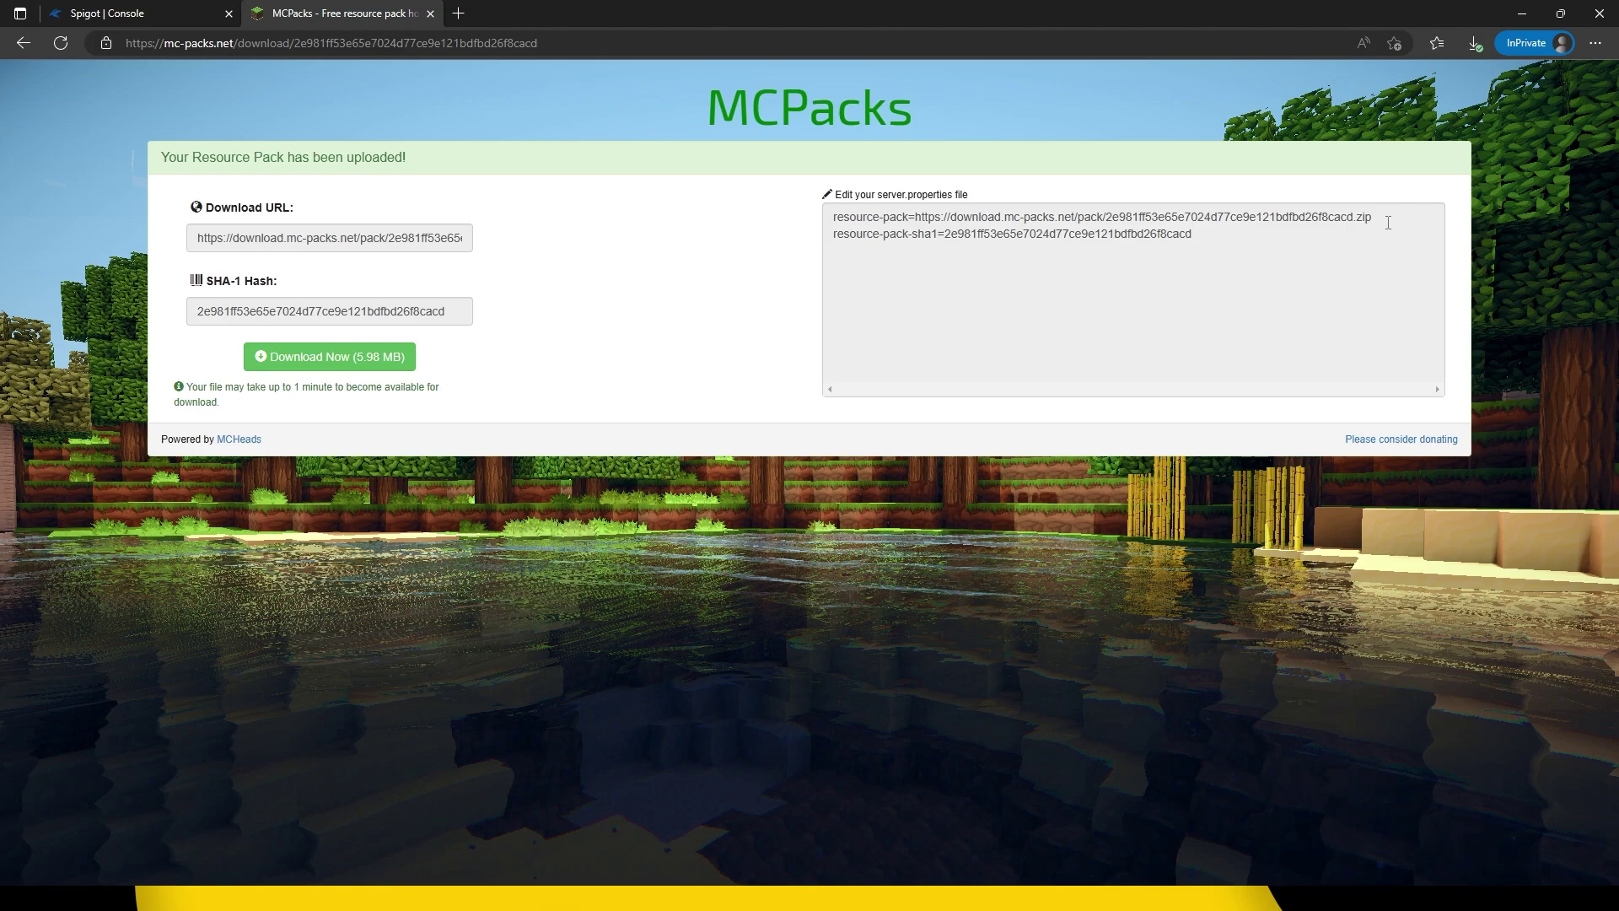
# - Copy the hosted pack URL following resource-pack= from the MCPacks server properties snippet
pyautogui.moveTo(1386, 218); pyautogui.dragTo(909, 217)
pyautogui.hotkey('ctrl', 'a')
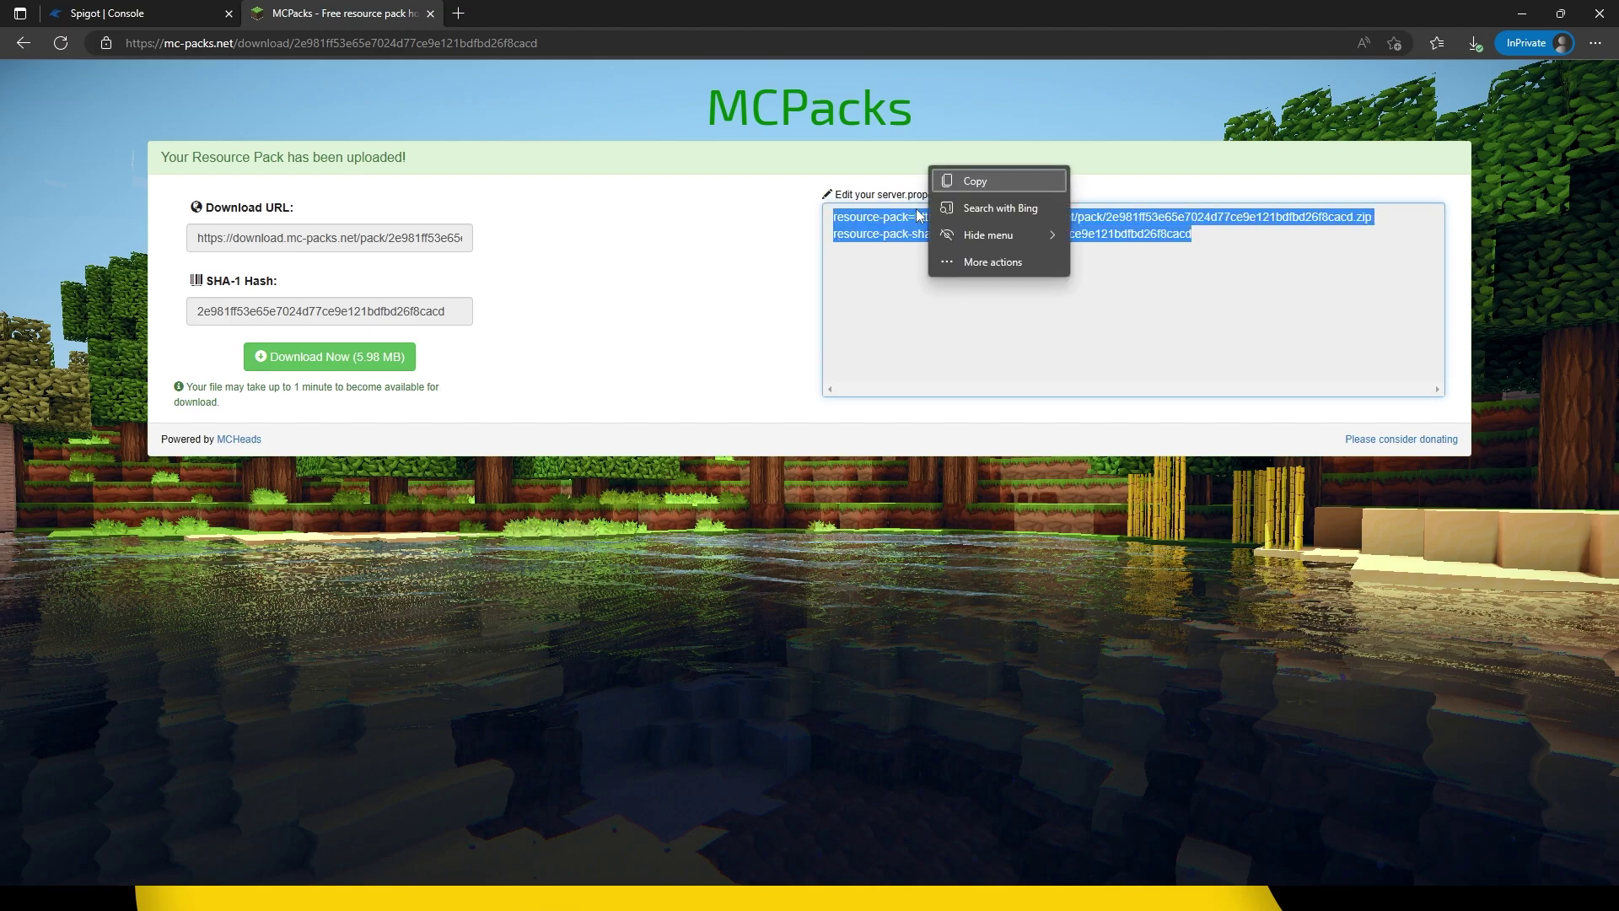
pyautogui.hotkey('ctrl', 'c')
pyautogui.click(913, 215)
pyautogui.moveTo(916, 216); pyautogui.dragTo(1375, 219)
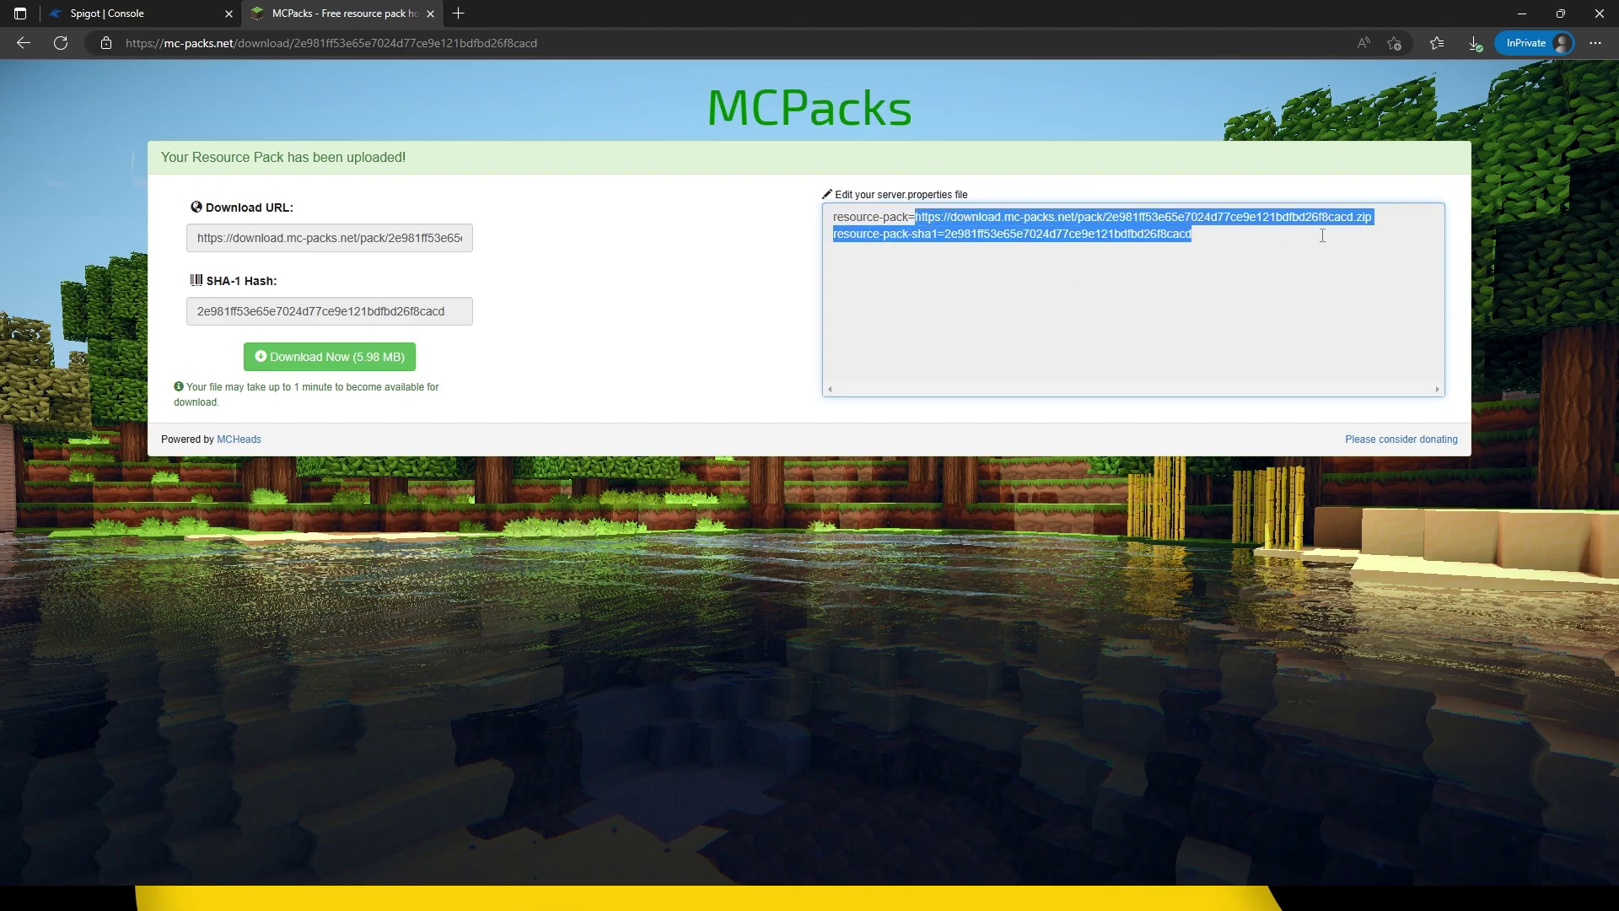
pyautogui.hotkey('ctrl', 'a')
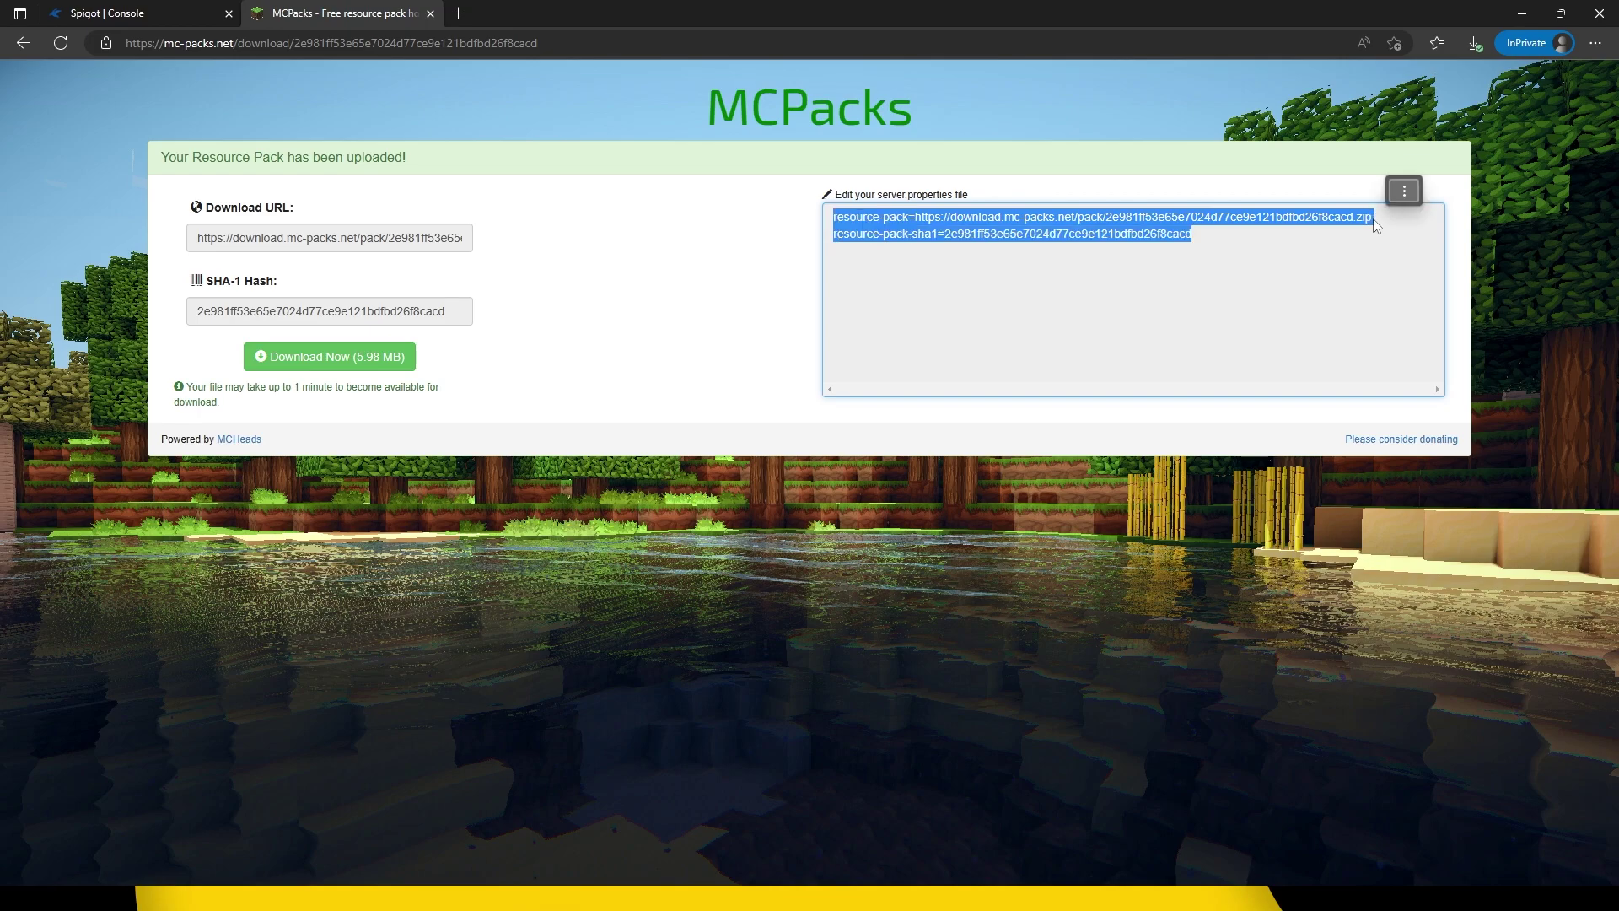
pyautogui.click(167, 10)
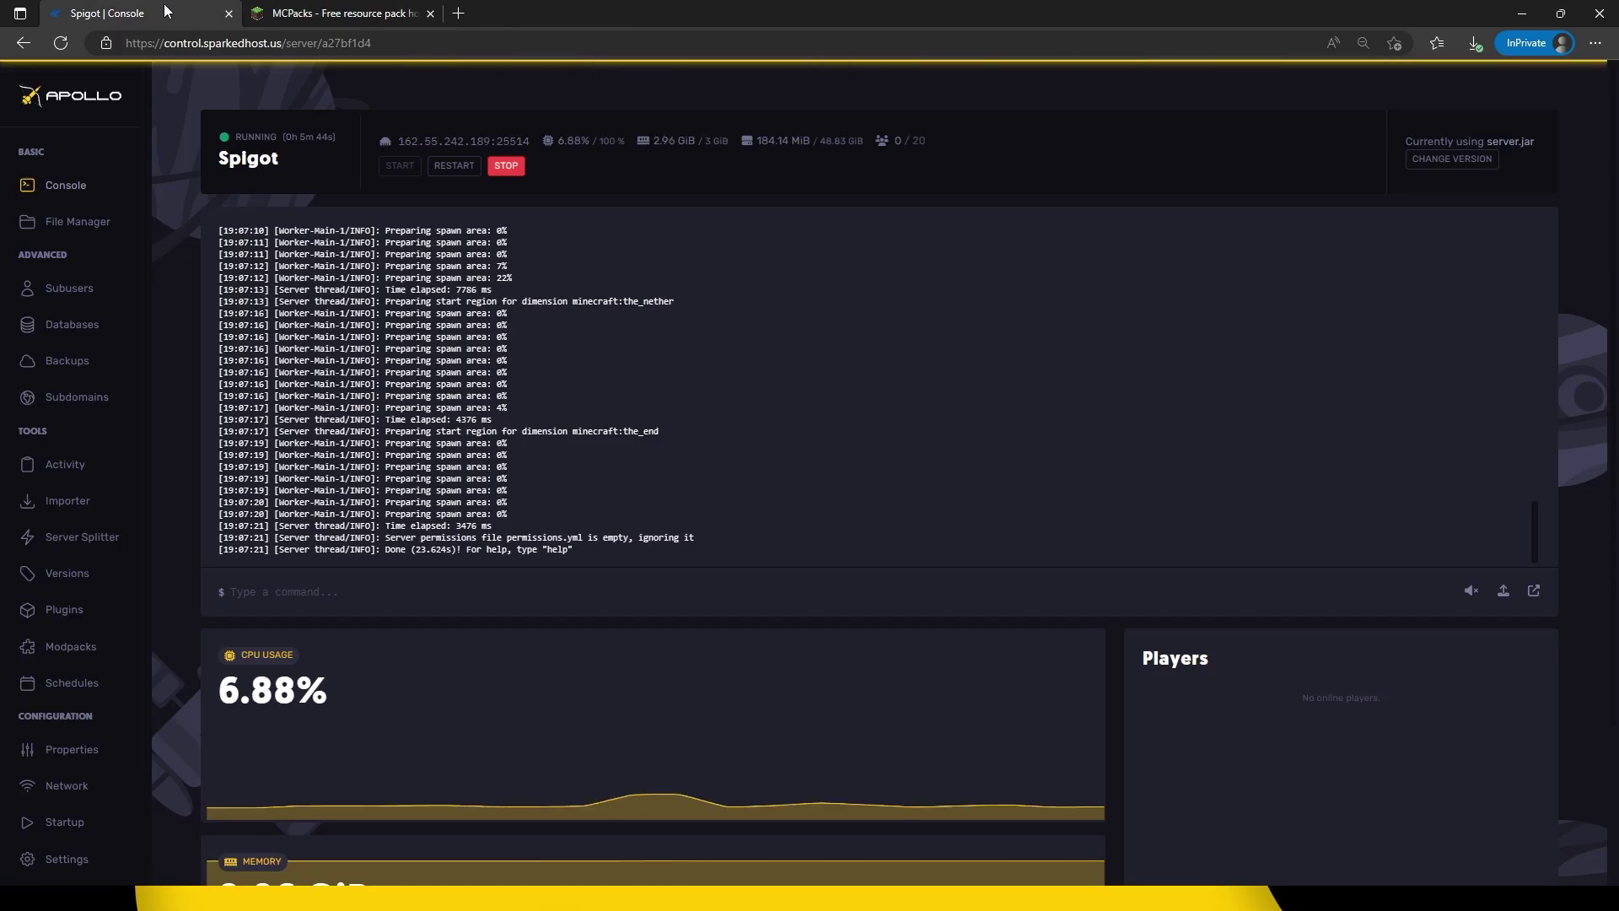
pyautogui.click(55, 222)
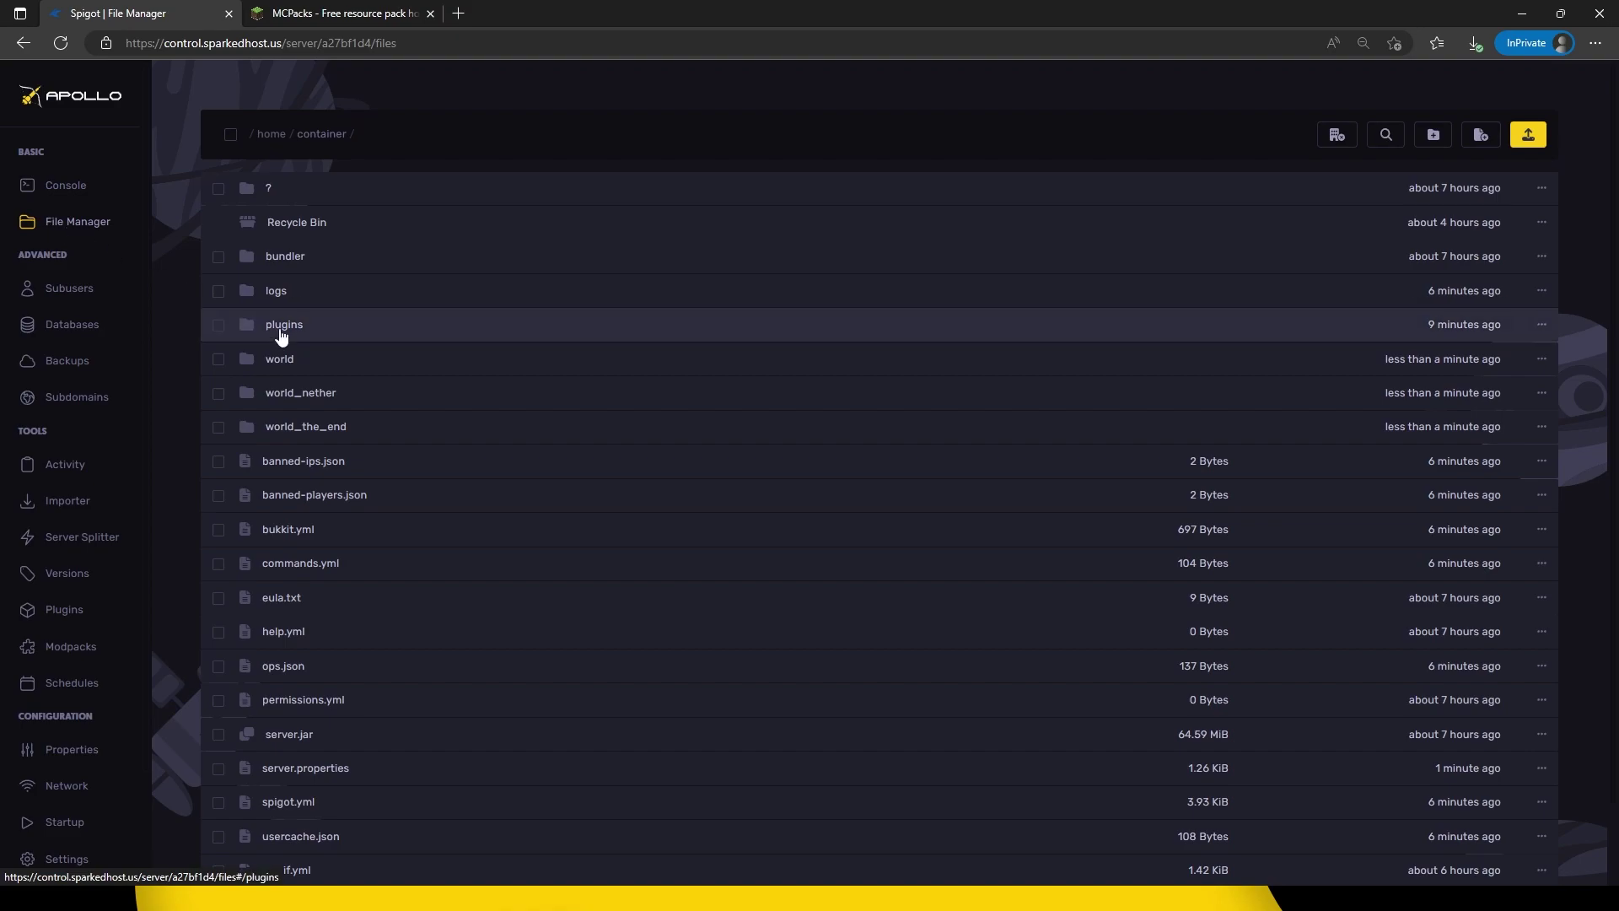
pyautogui.click(494, 766)
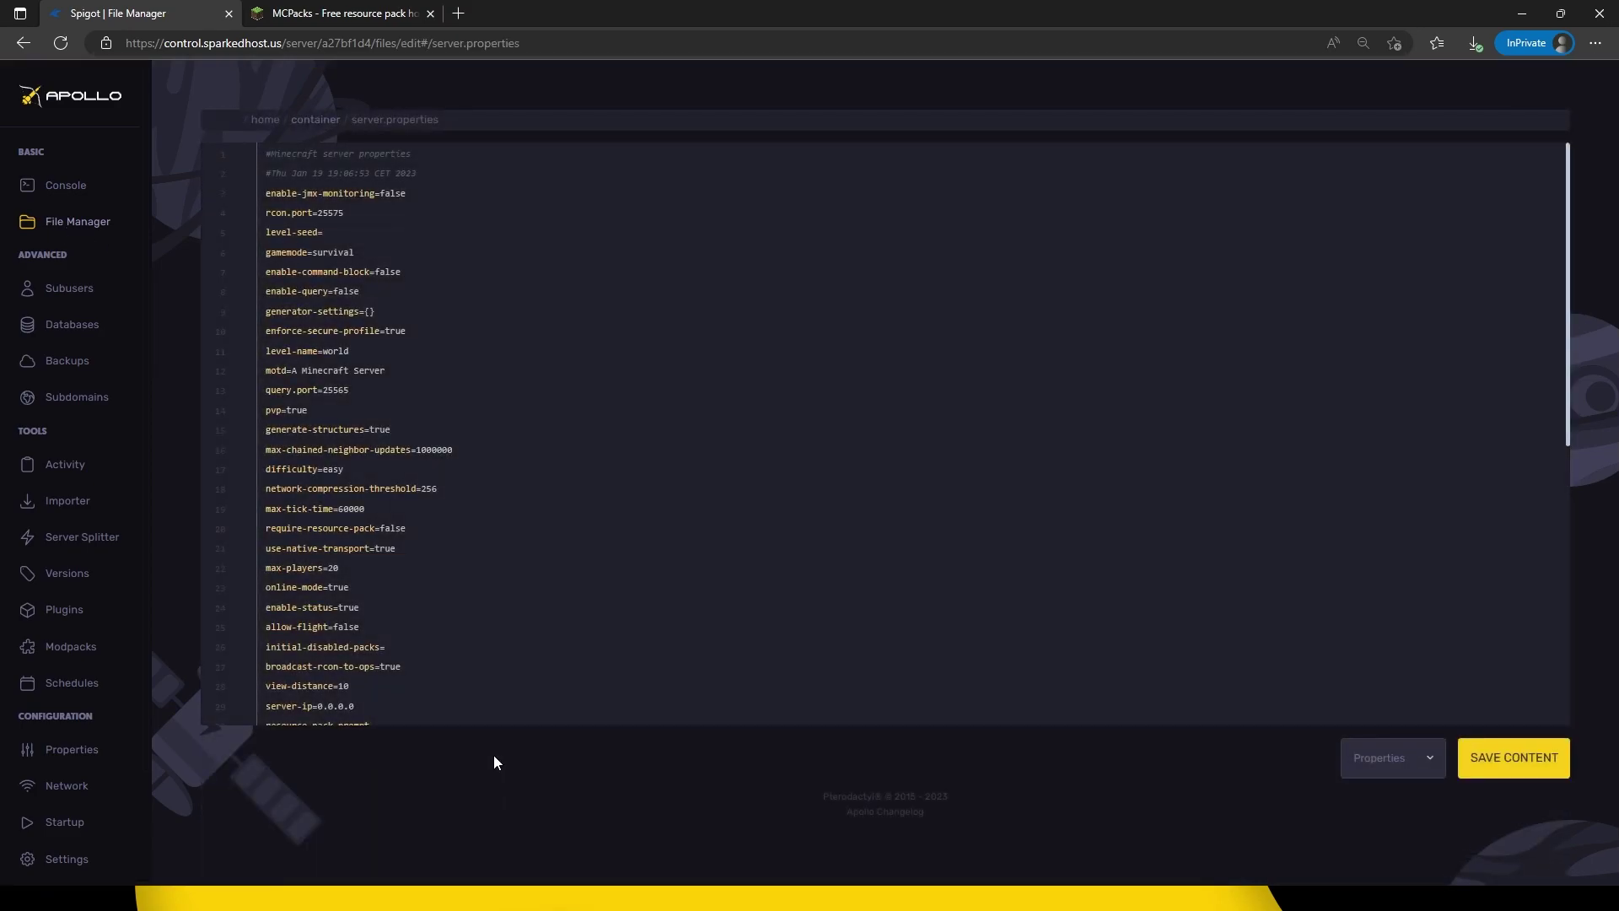
pyautogui.moveTo(1565, 352); pyautogui.dragTo(1557, 517)
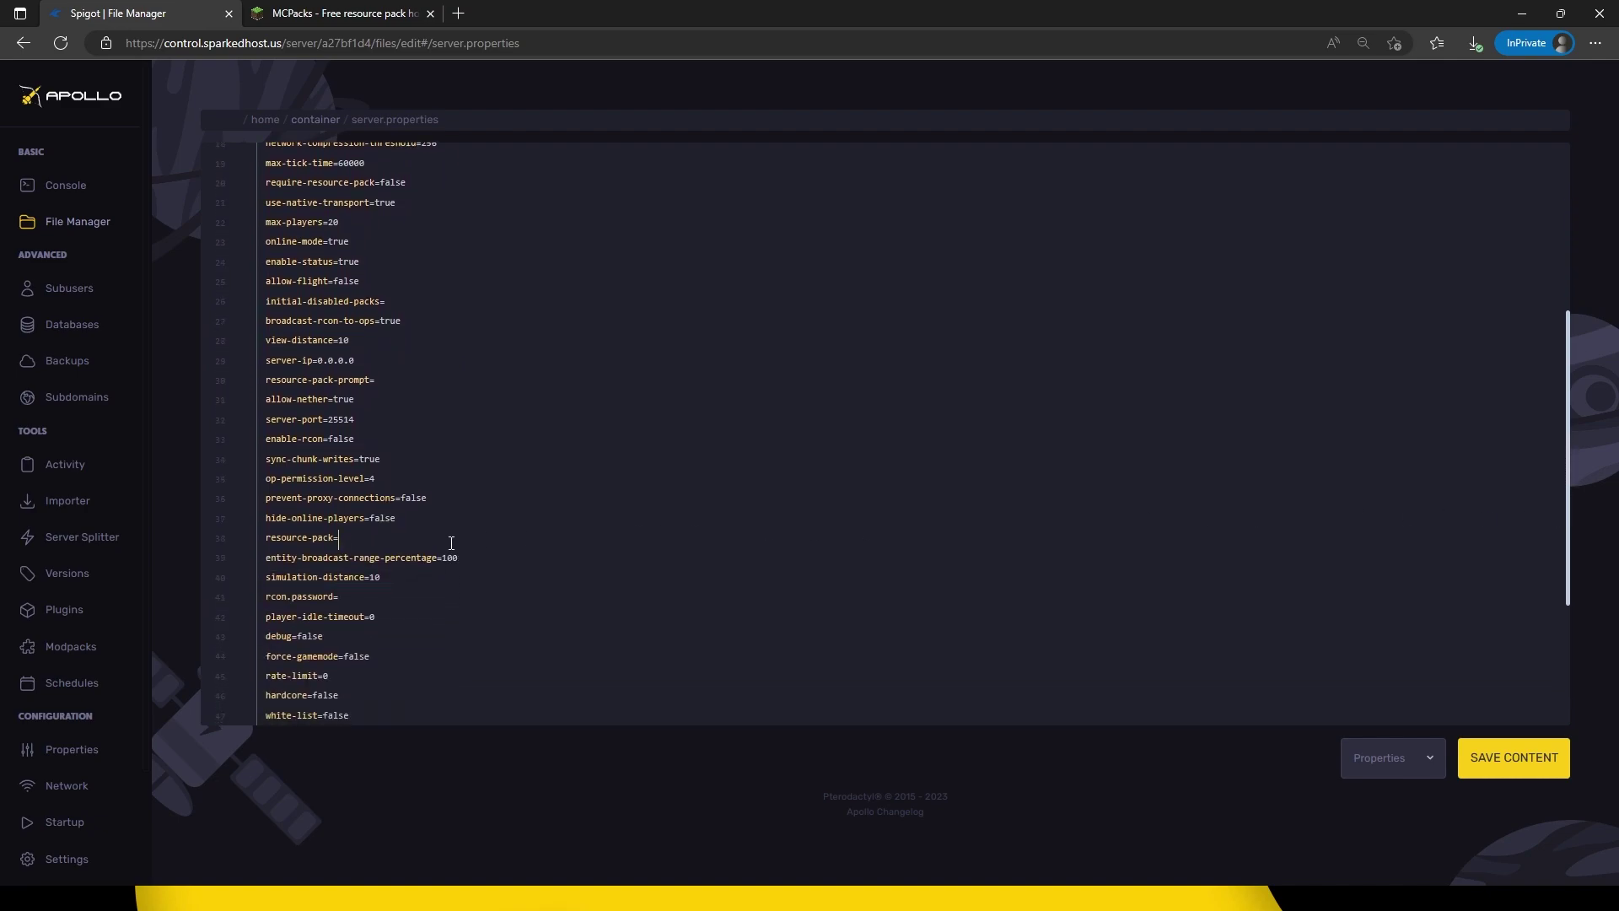
pyautogui.hotkey('ctrl', 'v')
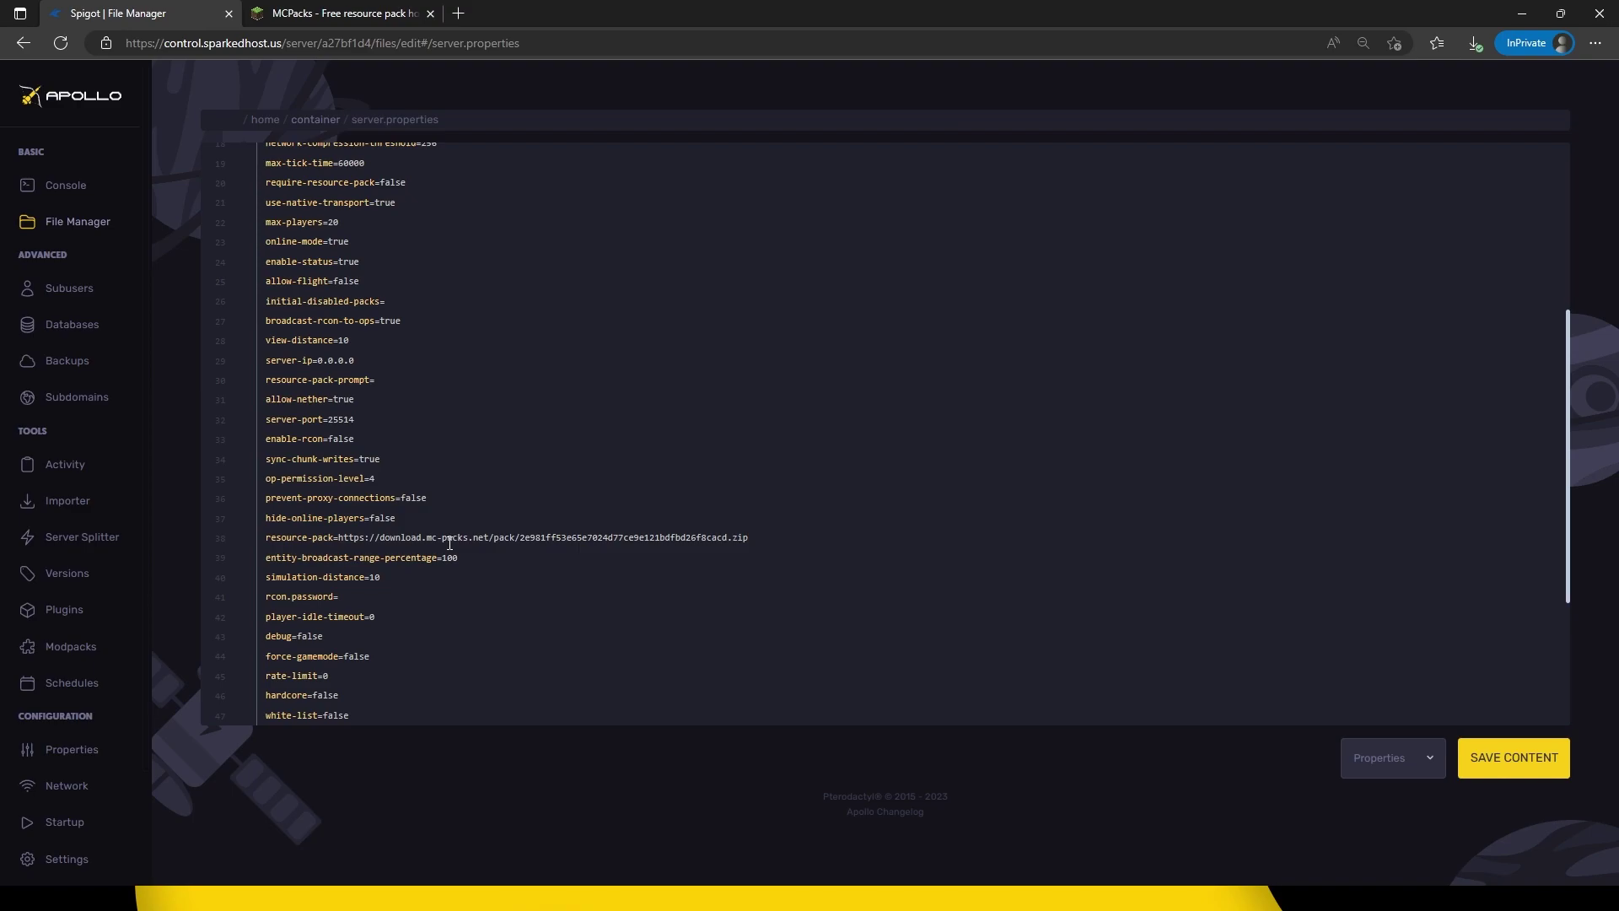
# - Set resource-pack-sha1 to the MCPacks SHA-1 hash and save server.properties
pyautogui.click(360, 18)
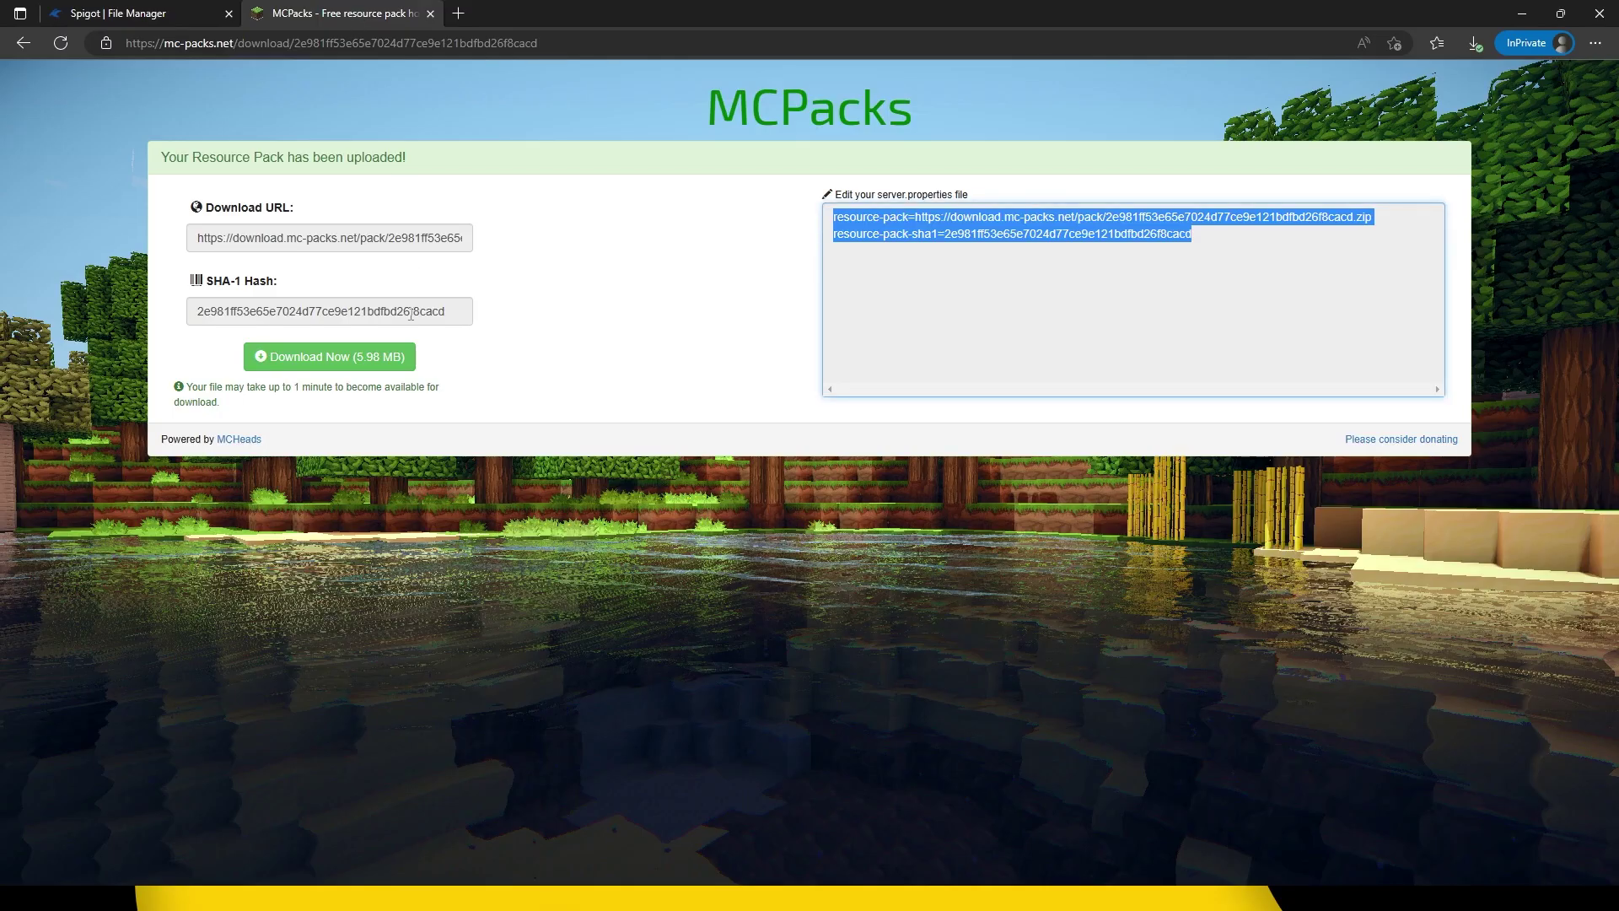
pyautogui.click(409, 312)
pyautogui.click(177, 18)
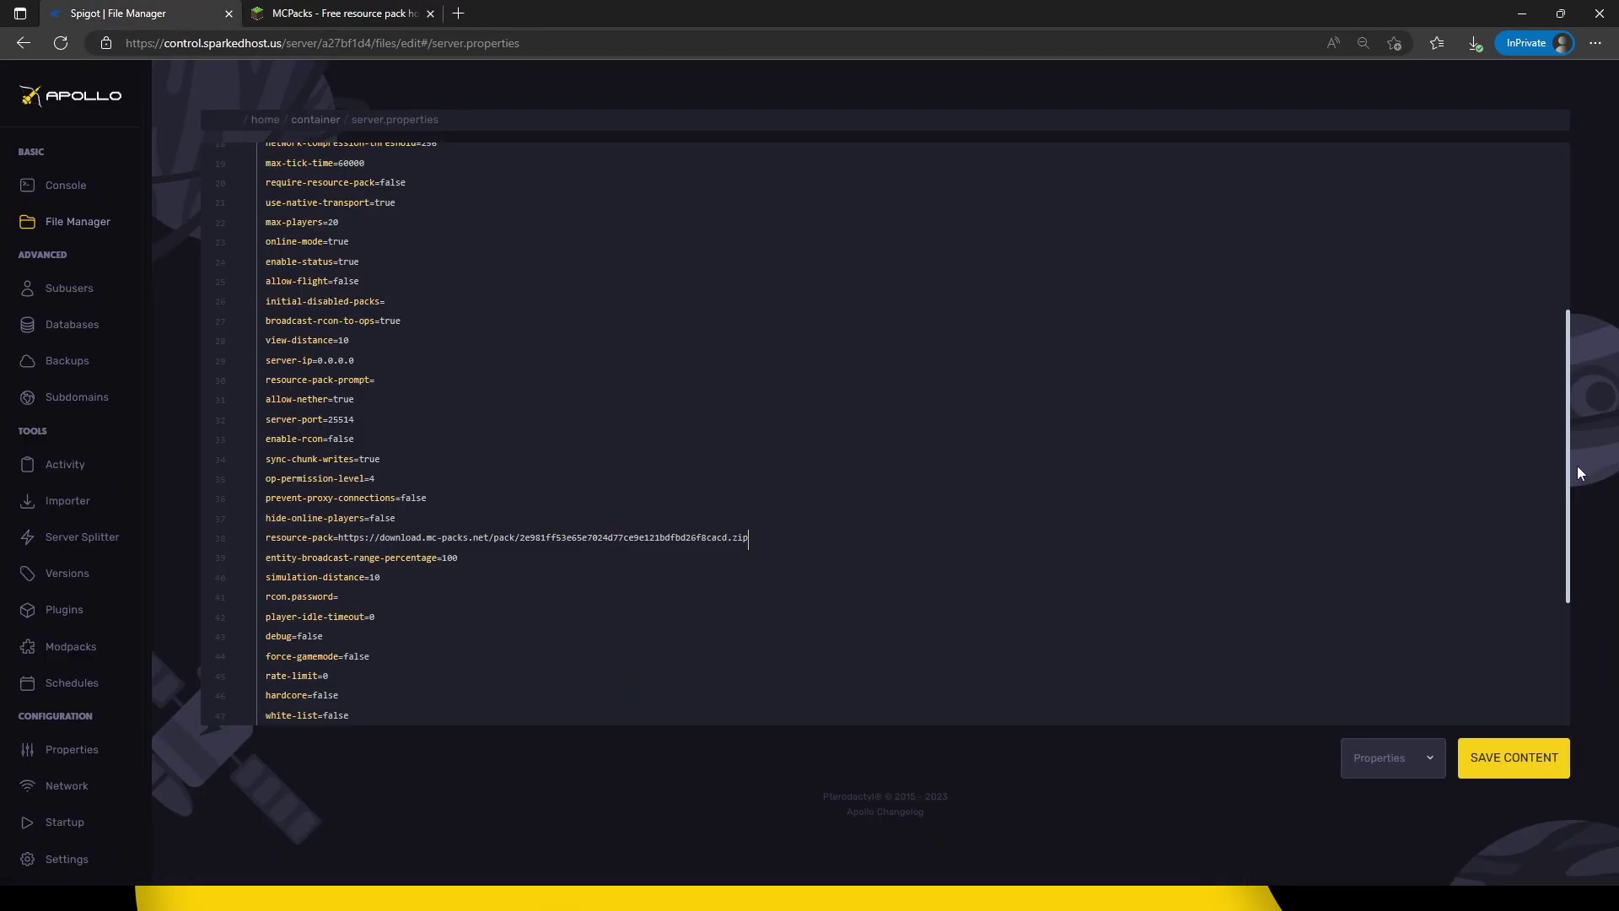
pyautogui.scroll(-4, 1517, 531)
pyautogui.doubleClick(490, 669)
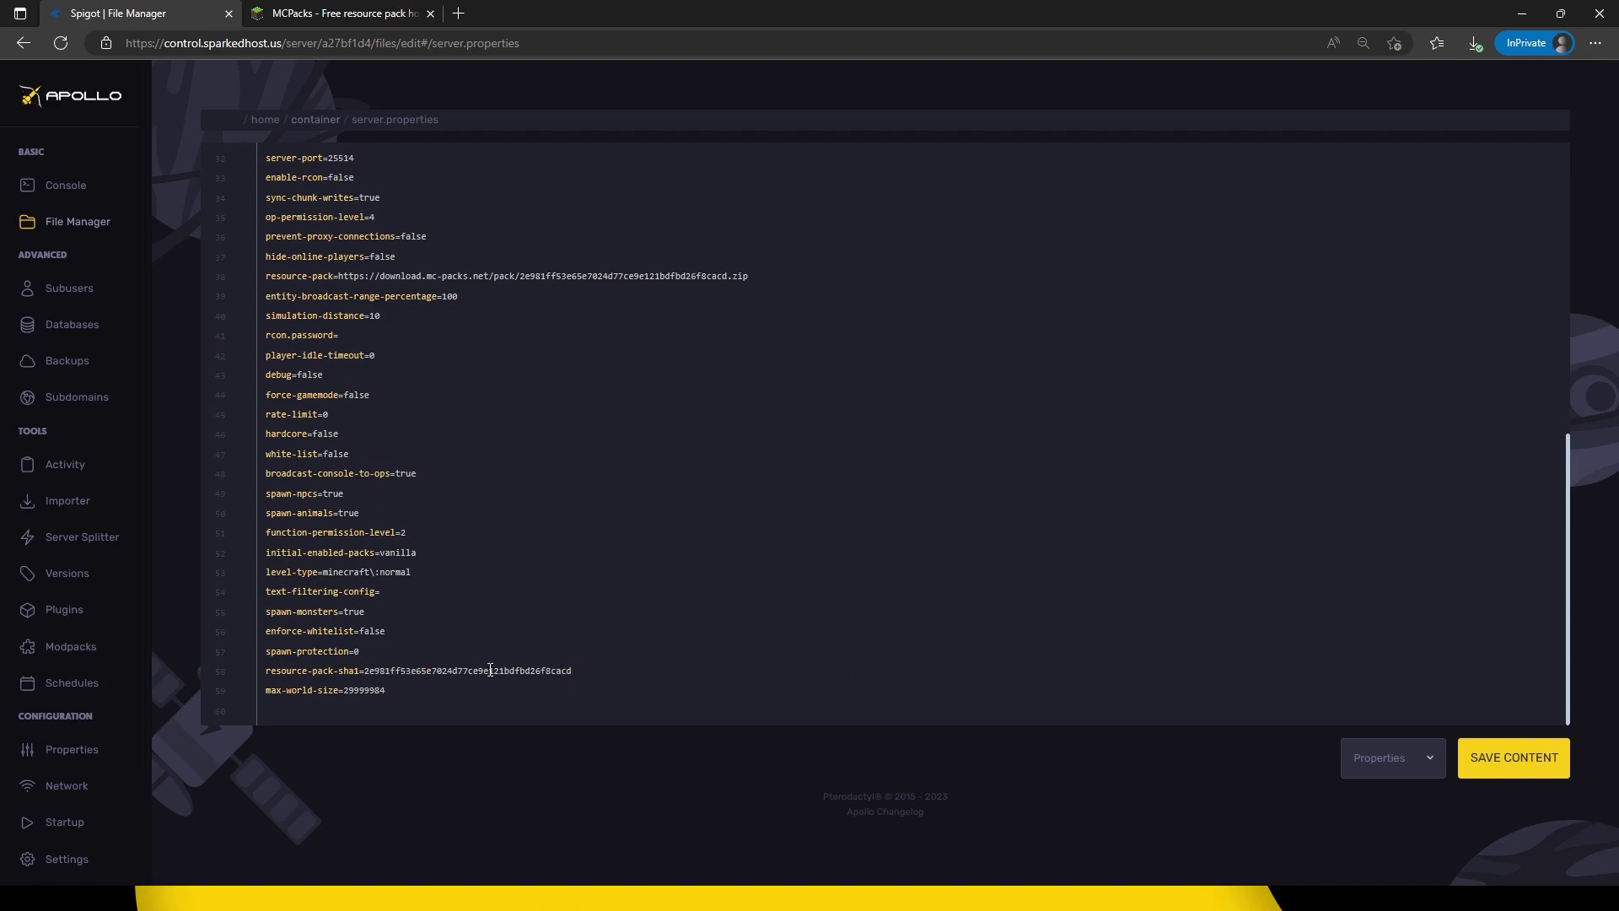
pyautogui.click(1509, 759)
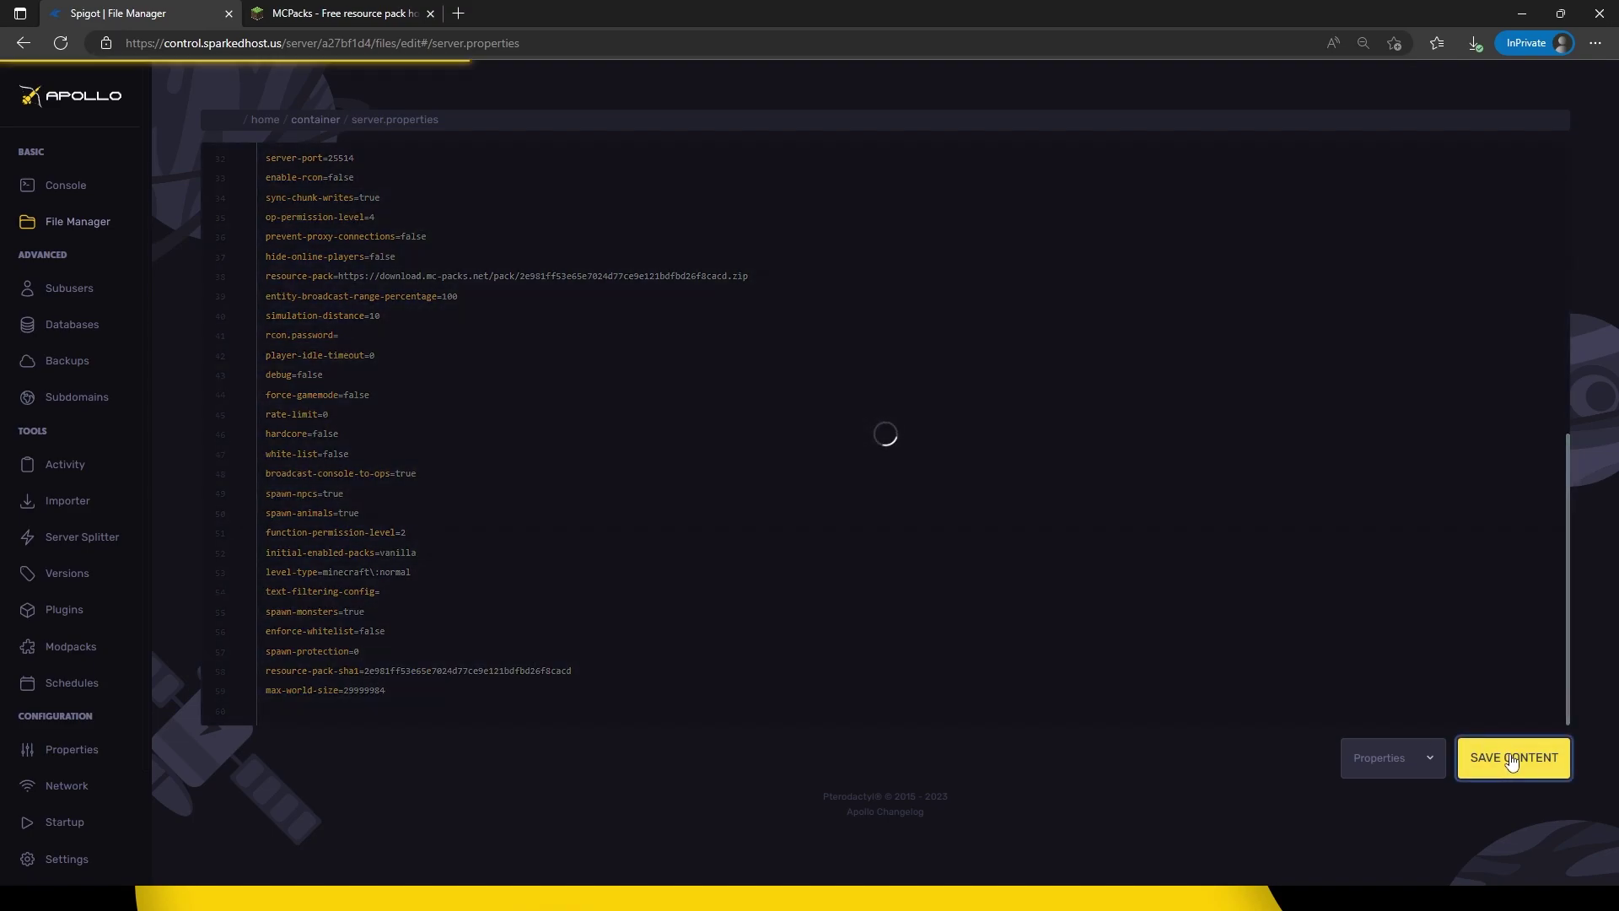
pyautogui.click(79, 186)
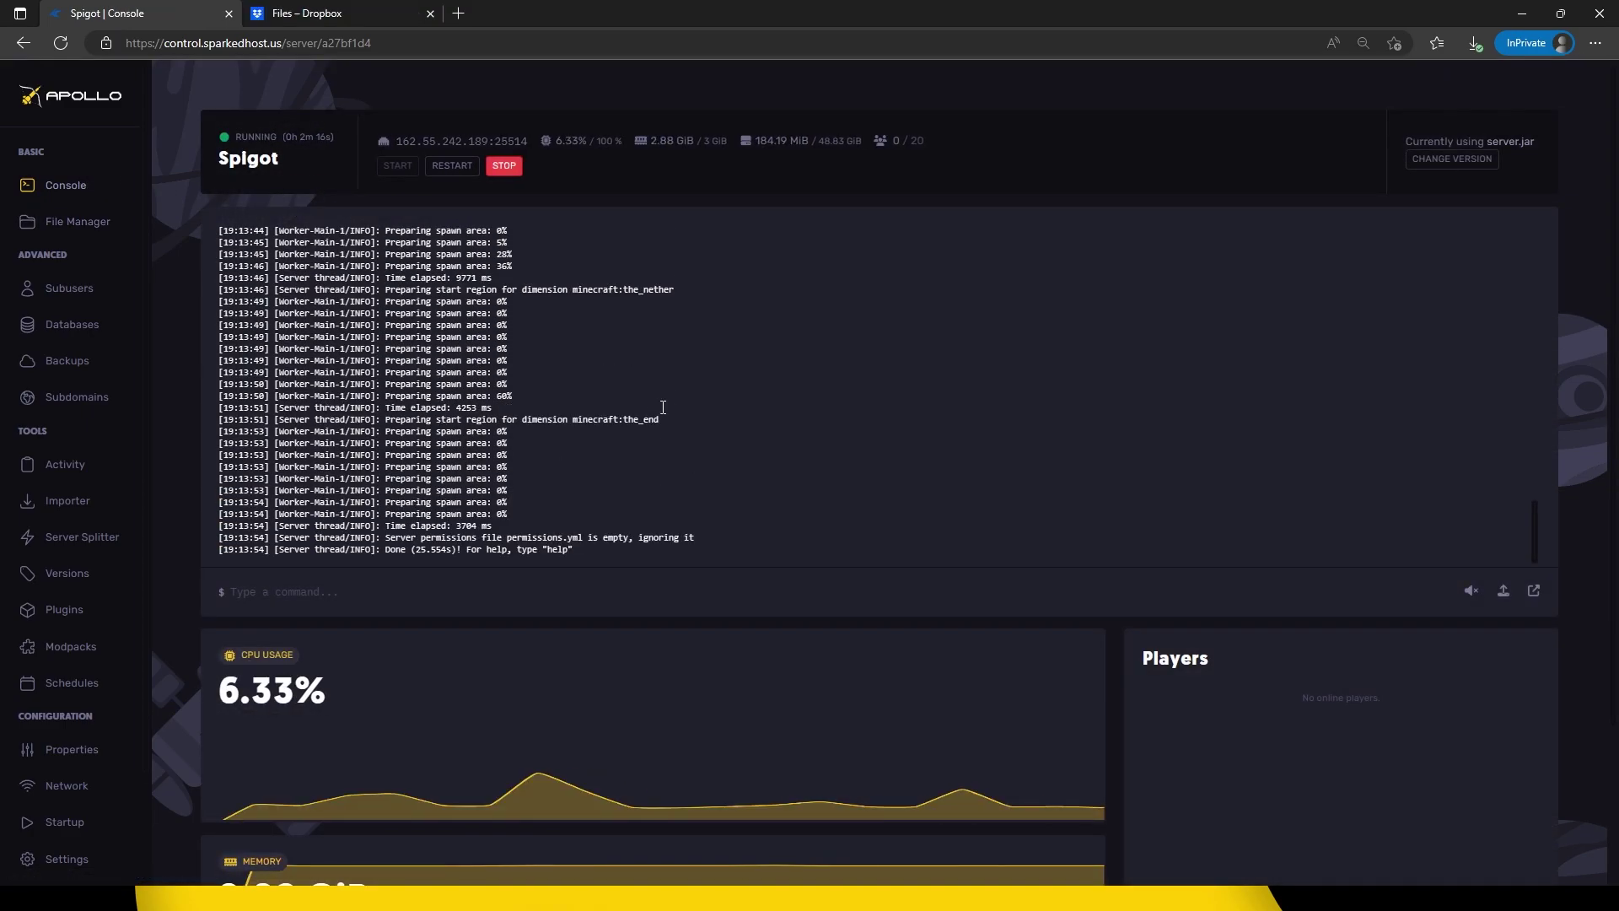
# - Upload myPack.zip to Dropbox and copy its share link
pyautogui.click(314, 14)
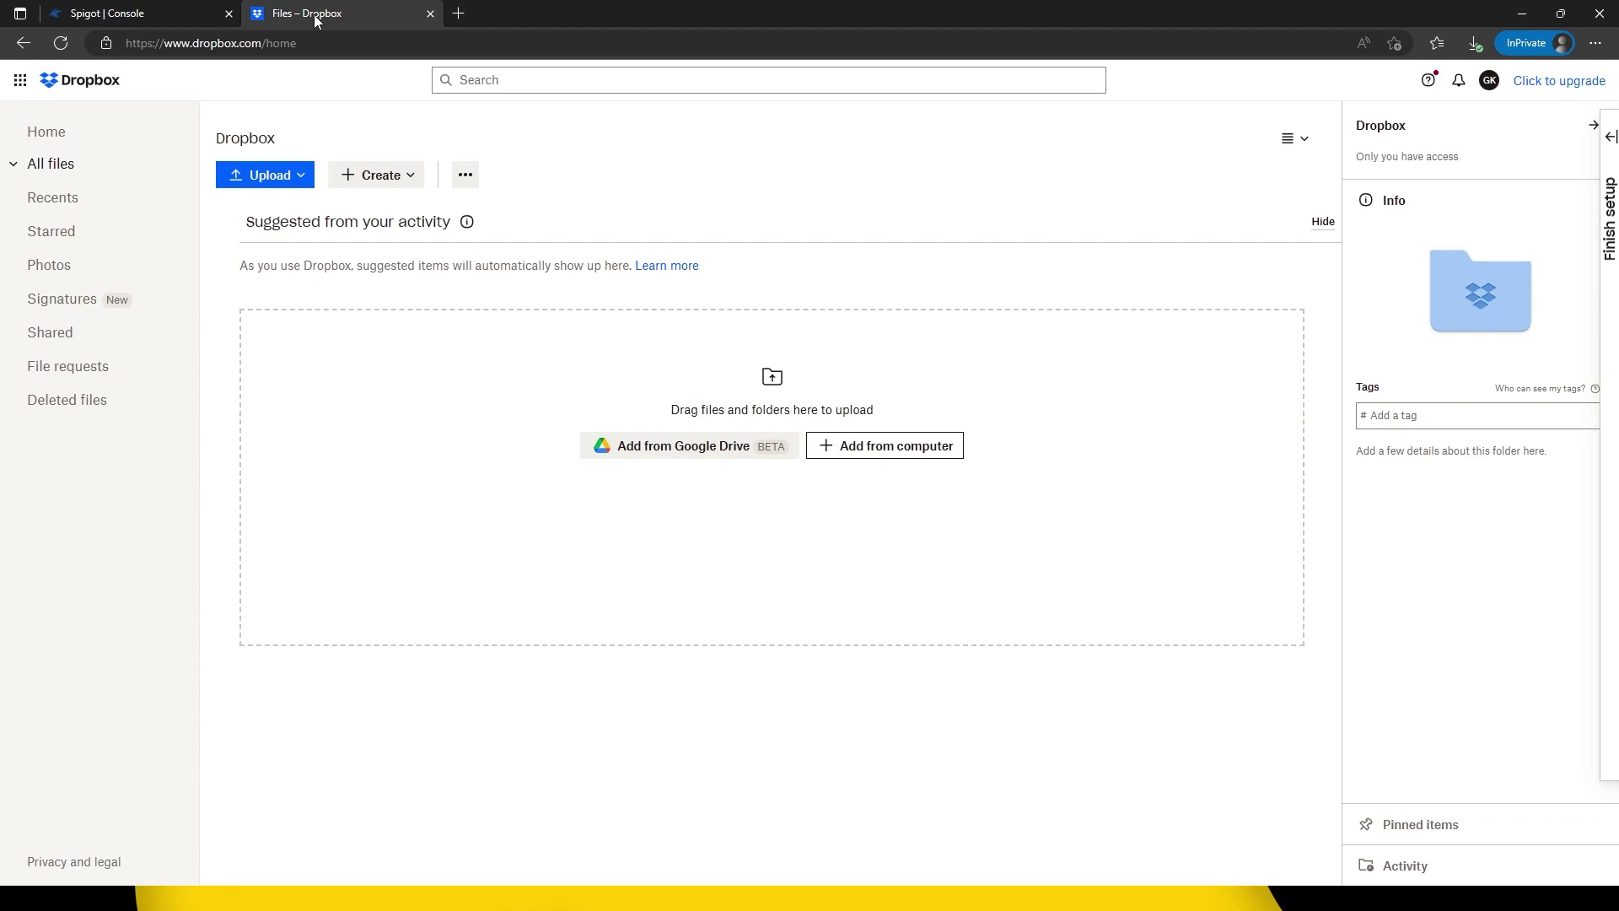
pyautogui.click(265, 177)
pyautogui.click(267, 211)
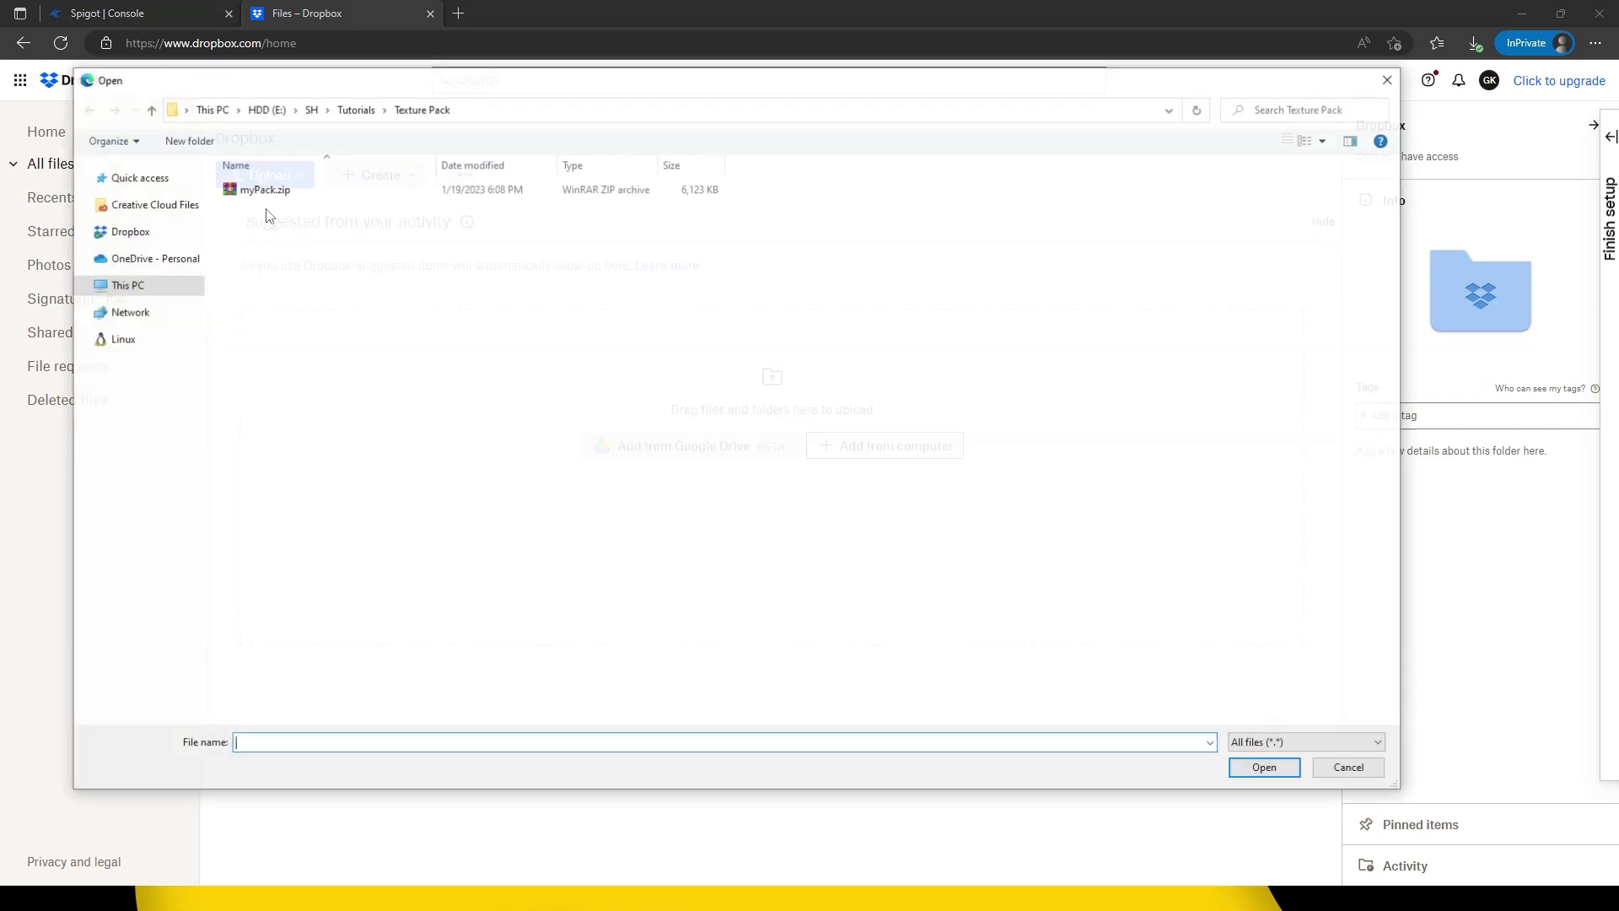
pyautogui.doubleClick(265, 190)
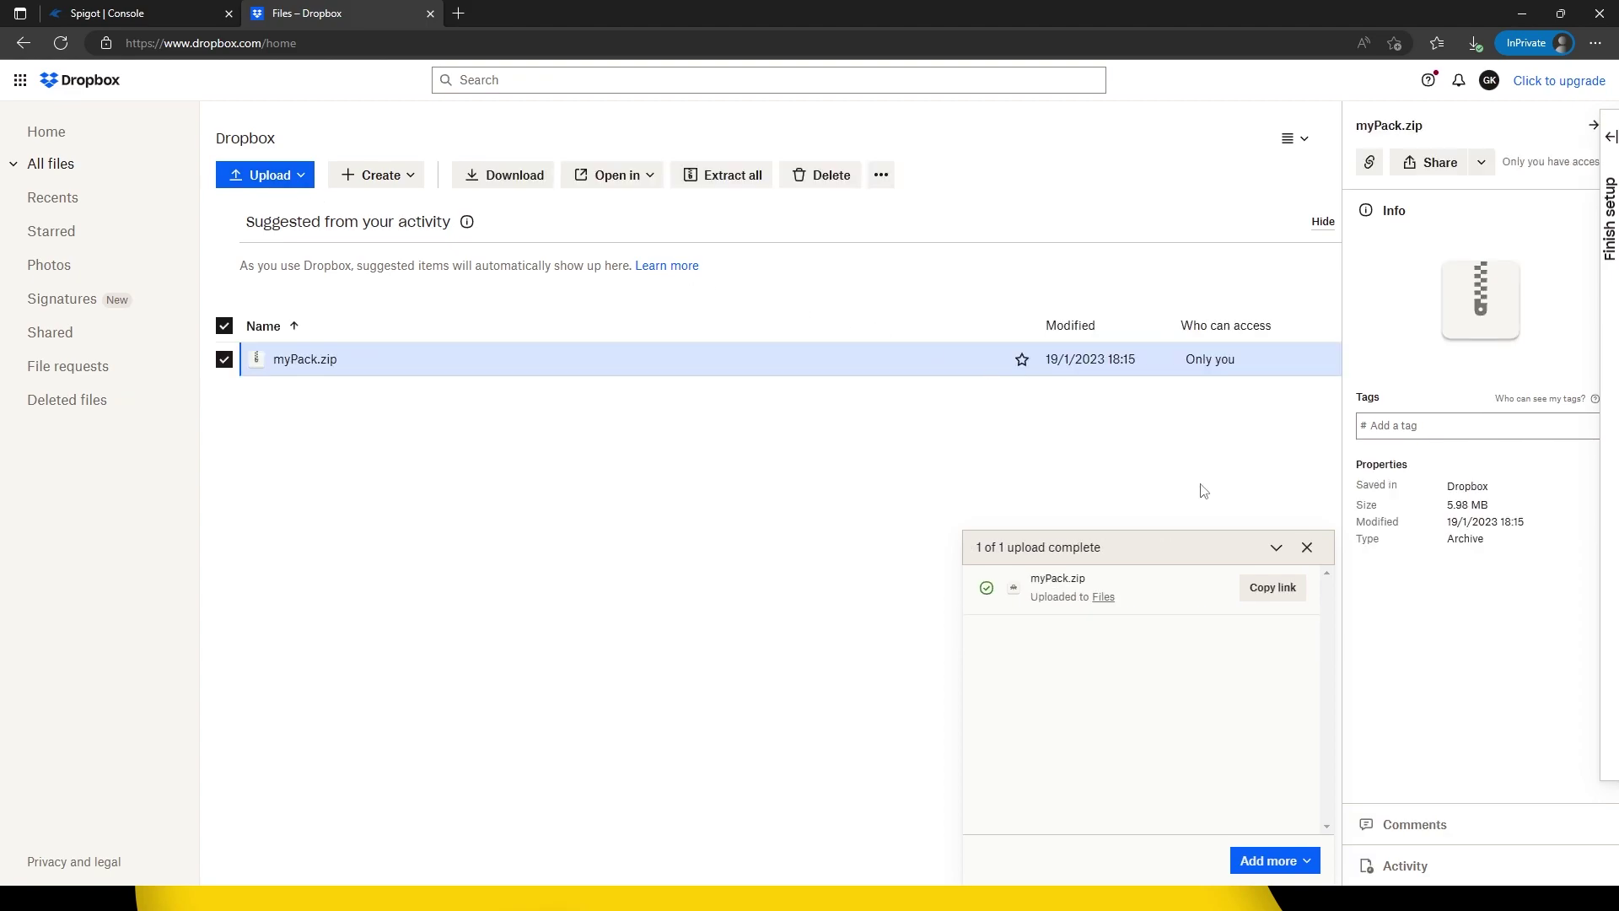
pyautogui.click(1289, 589)
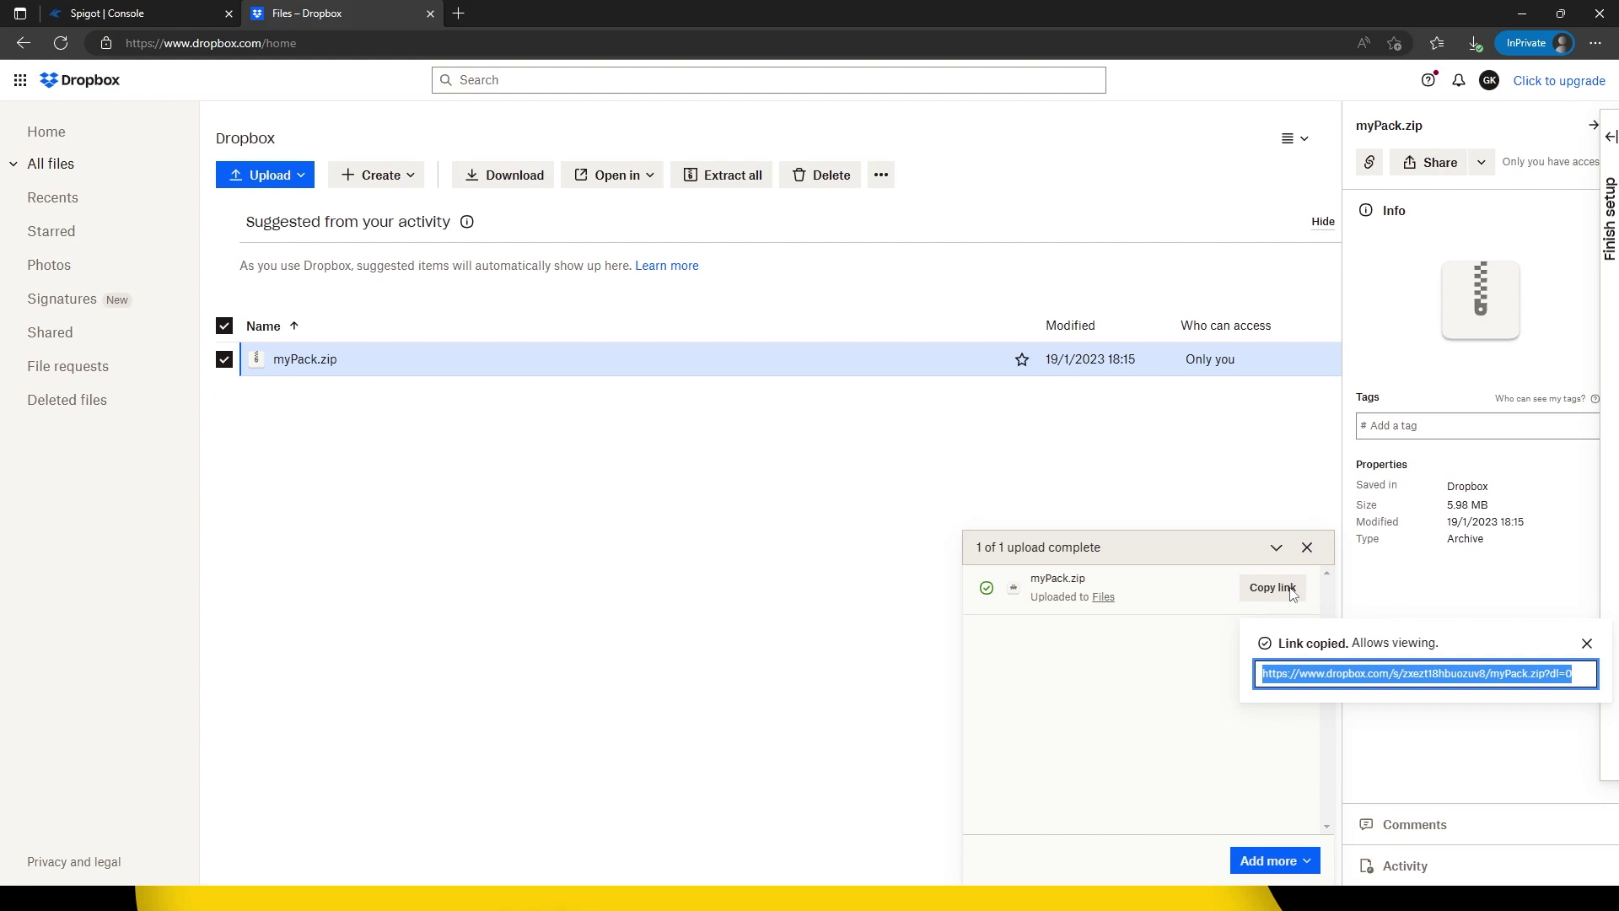
# - Copy the dl.dropboxusercontent.com direct link for myPack.zip from the Notepad 'After' line
pyautogui.hotkey('alt', 'Tab')
pyautogui.moveTo(1012, 296); pyautogui.dragTo(948, 297)
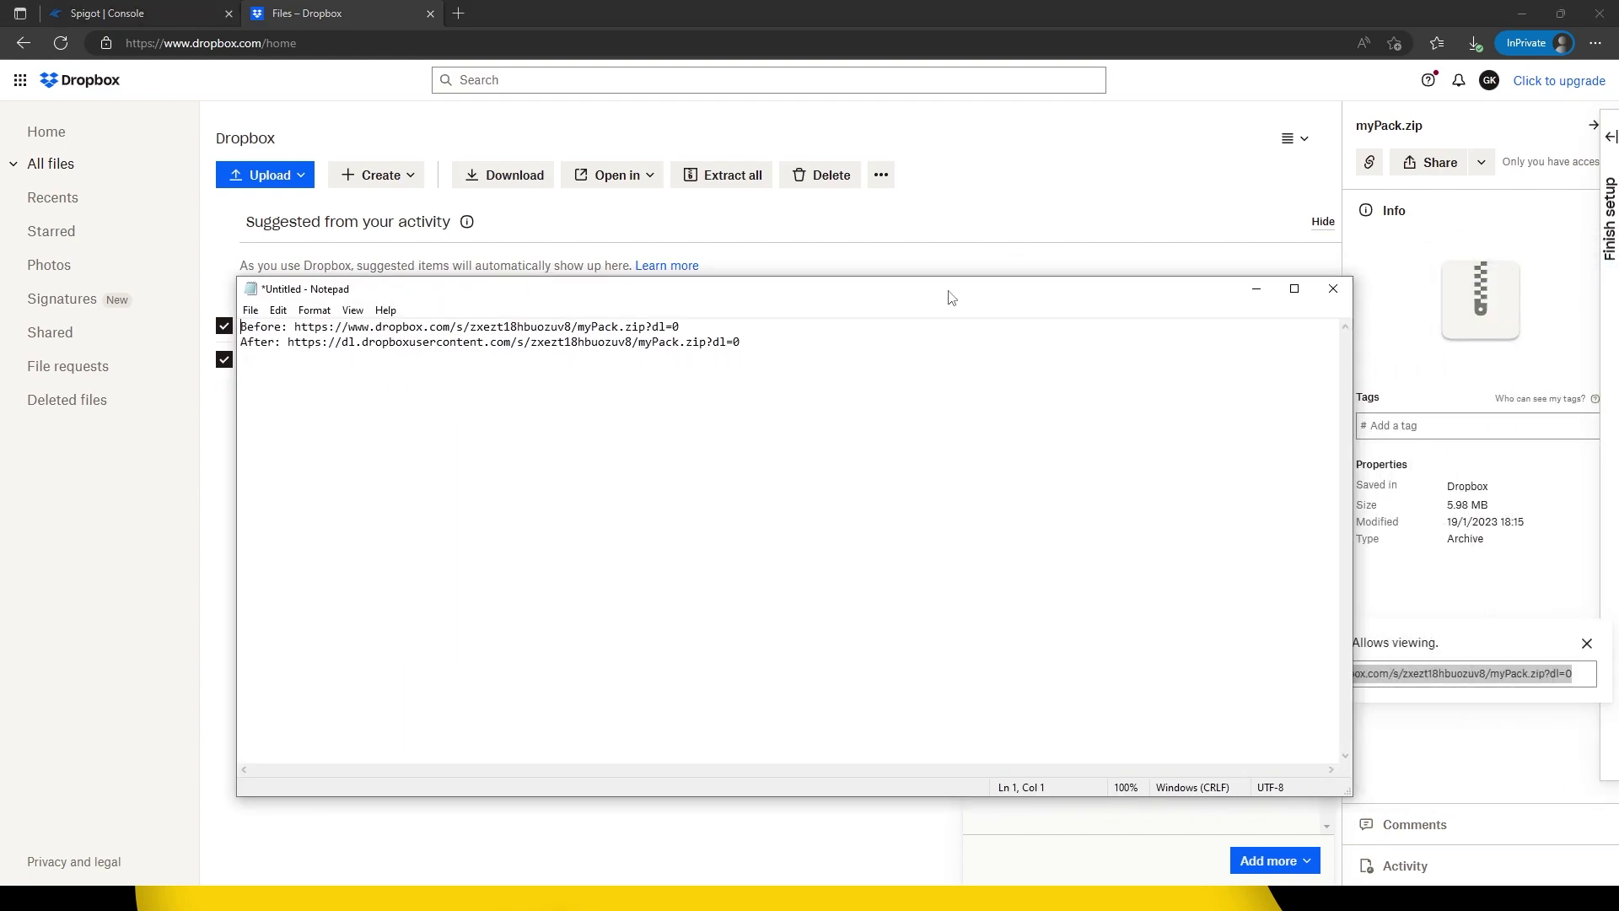
pyautogui.click(876, 324)
pyautogui.moveTo(836, 342); pyautogui.dragTo(290, 343)
pyautogui.hotkey('ctrl', 'c')
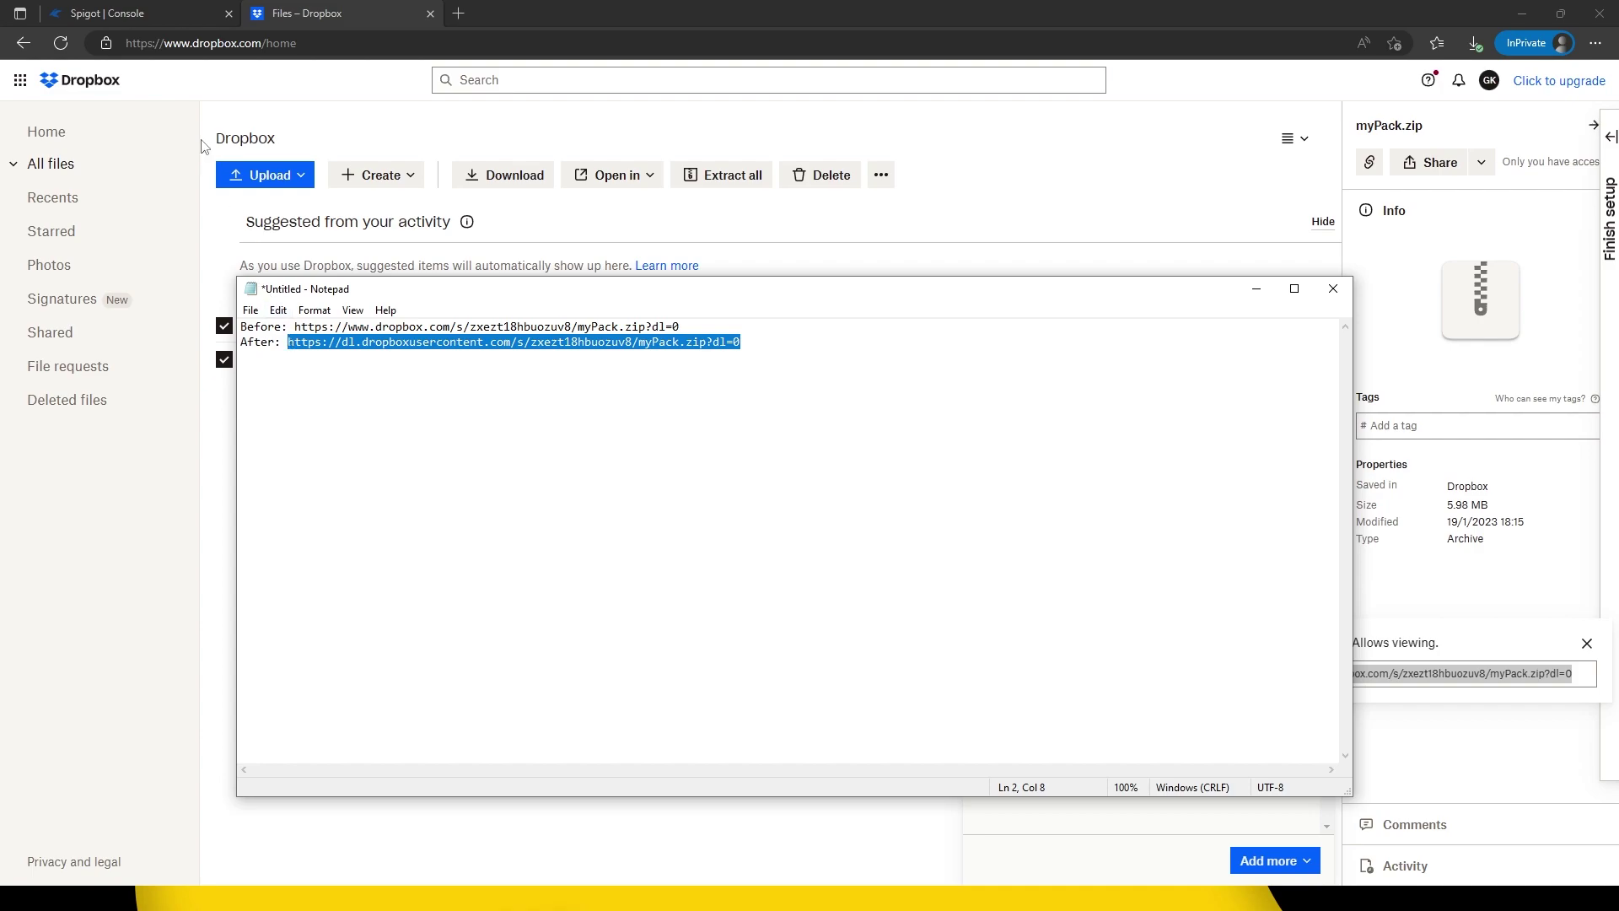
pyautogui.click(124, 16)
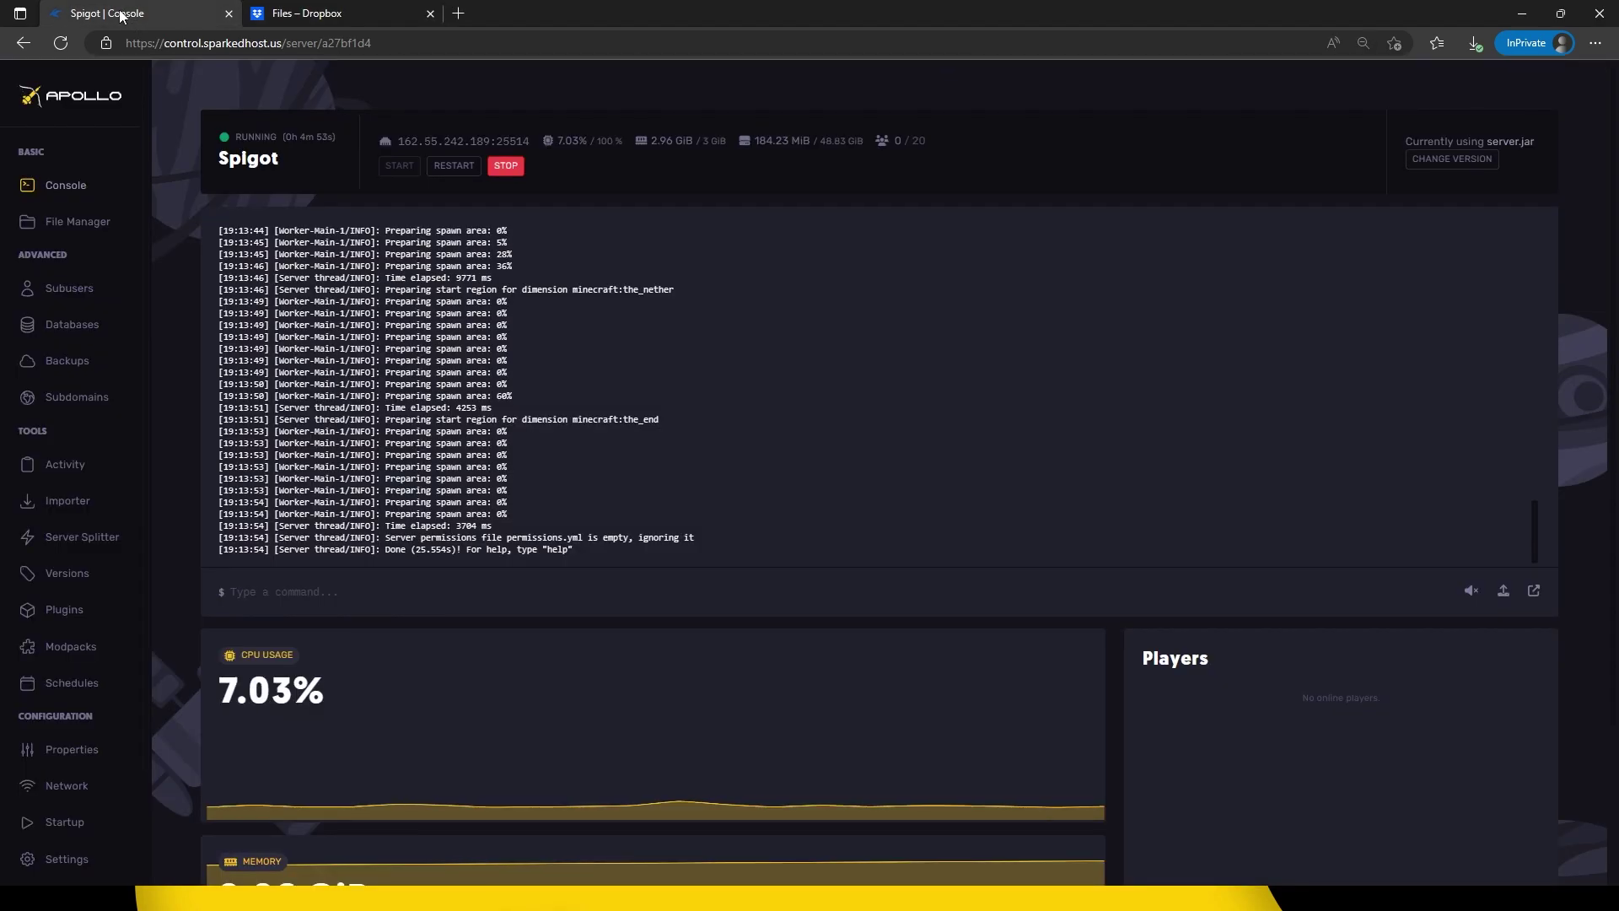
# - Paste the dl.dropboxusercontent.com myPack.zip link after resource-pack= and save server.properties
pyautogui.click(100, 215)
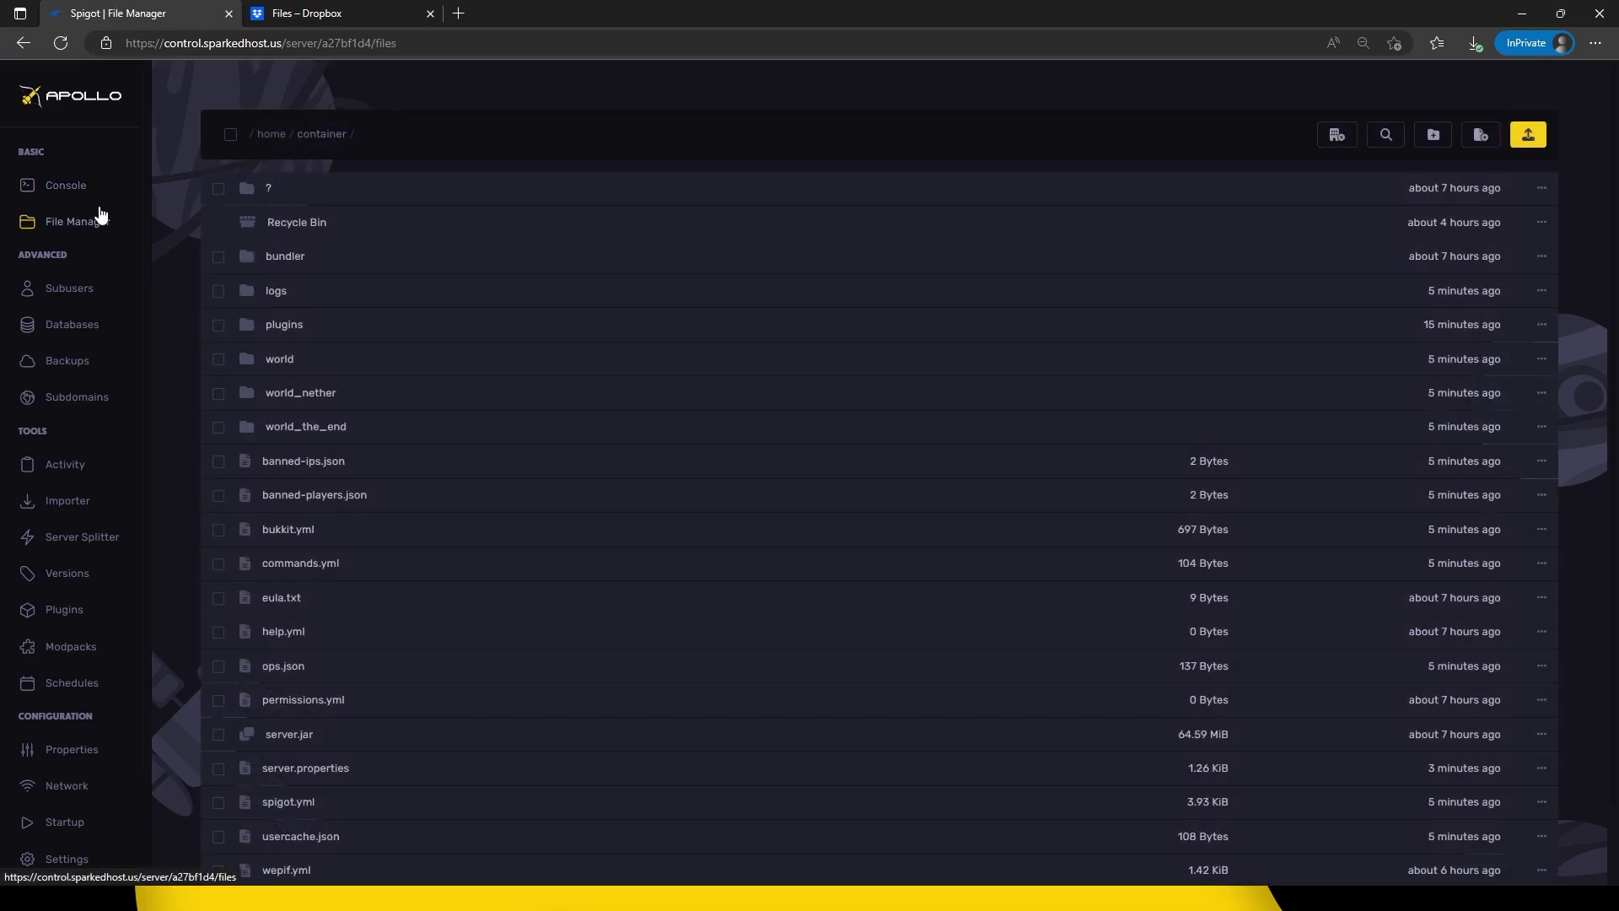
pyautogui.click(612, 765)
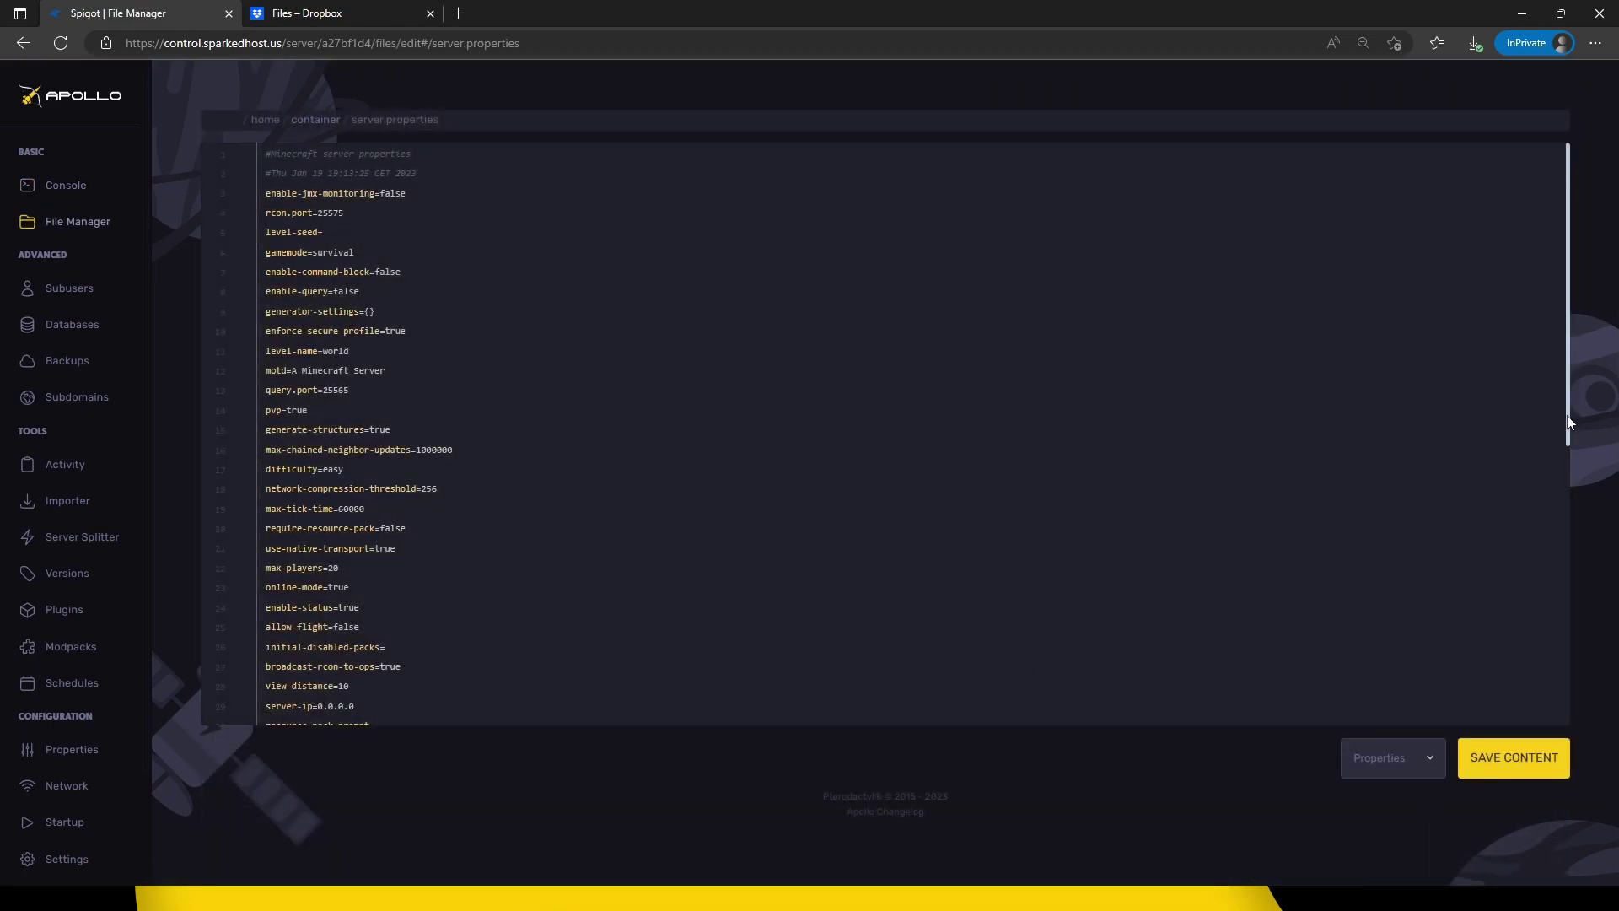
pyautogui.moveTo(1566, 422); pyautogui.dragTo(1570, 530)
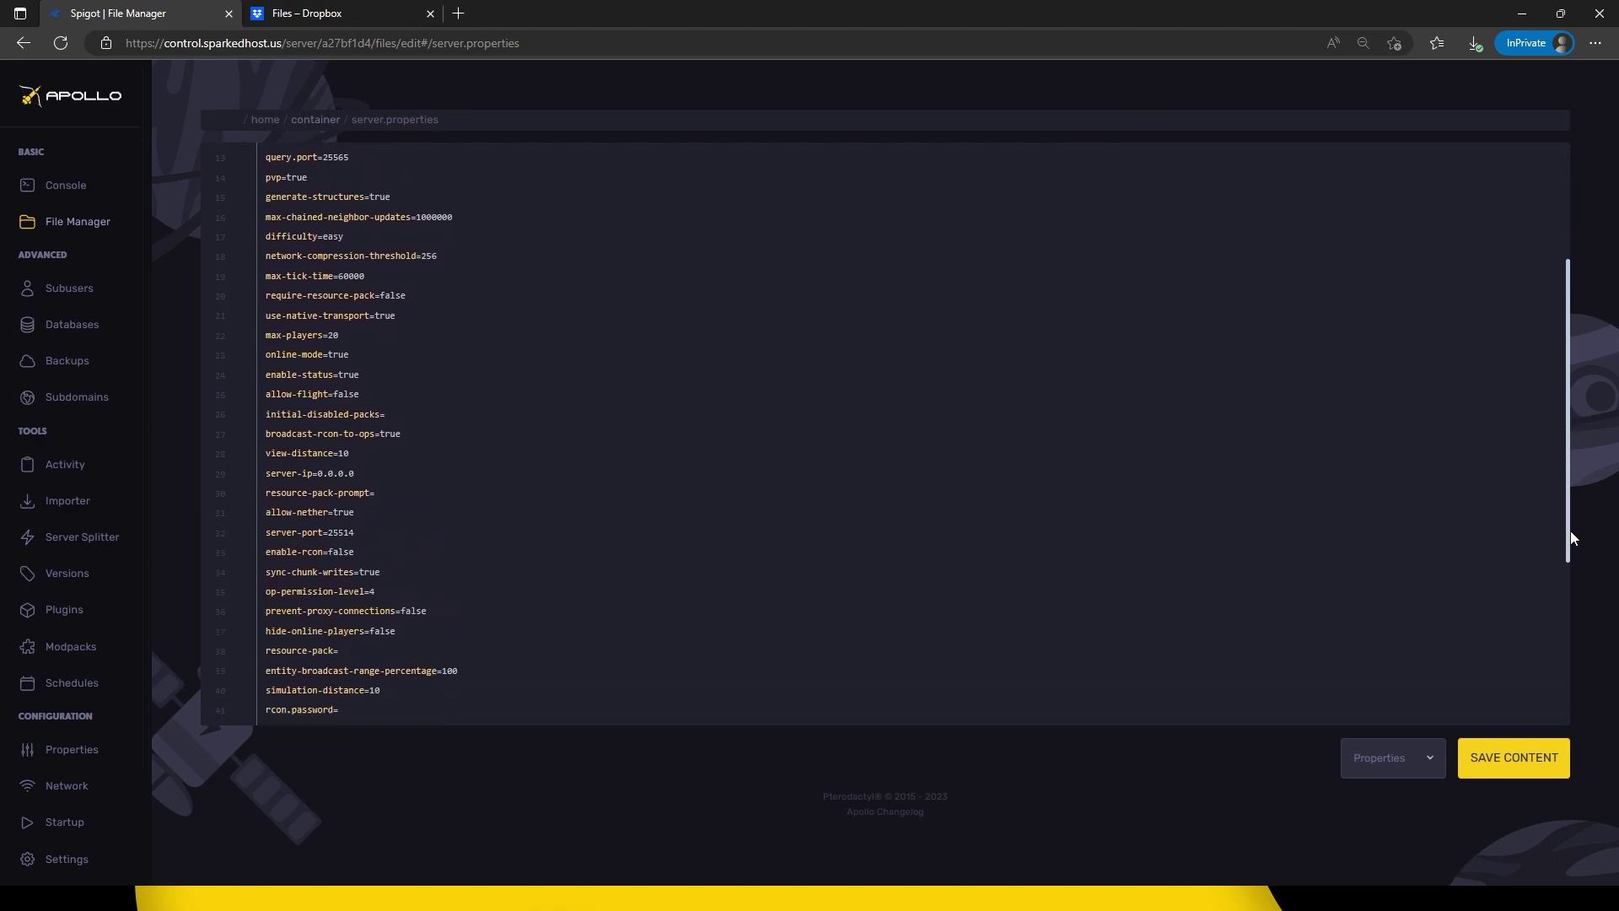
pyautogui.click(538, 631)
pyautogui.click(537, 650)
pyautogui.hotkey('ctrl', 'v')
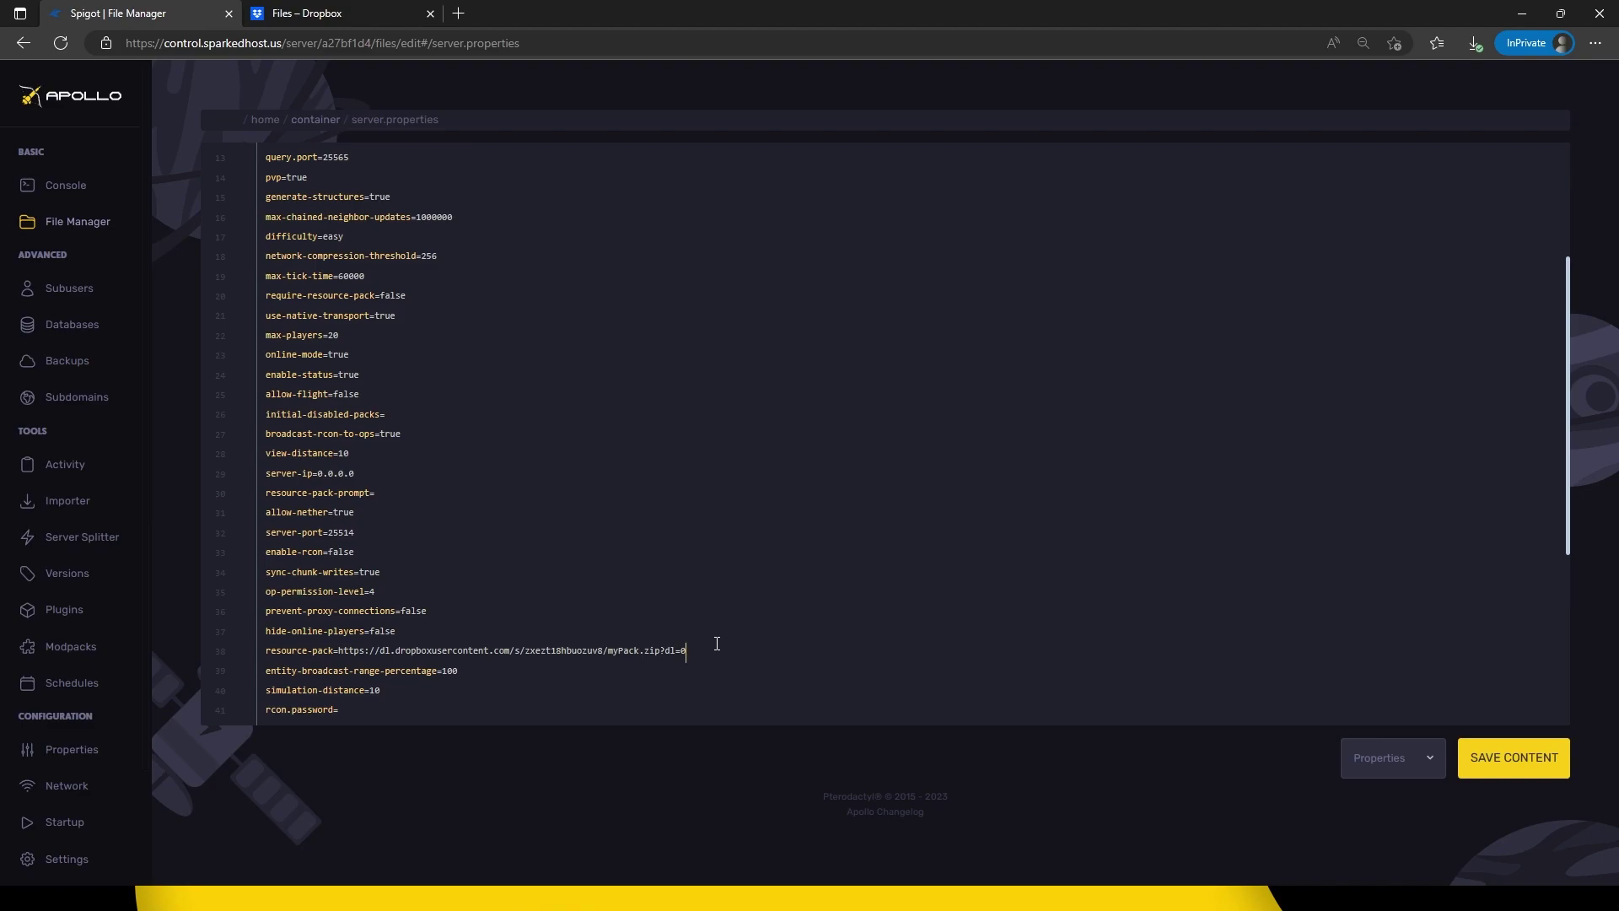
pyautogui.click(1555, 765)
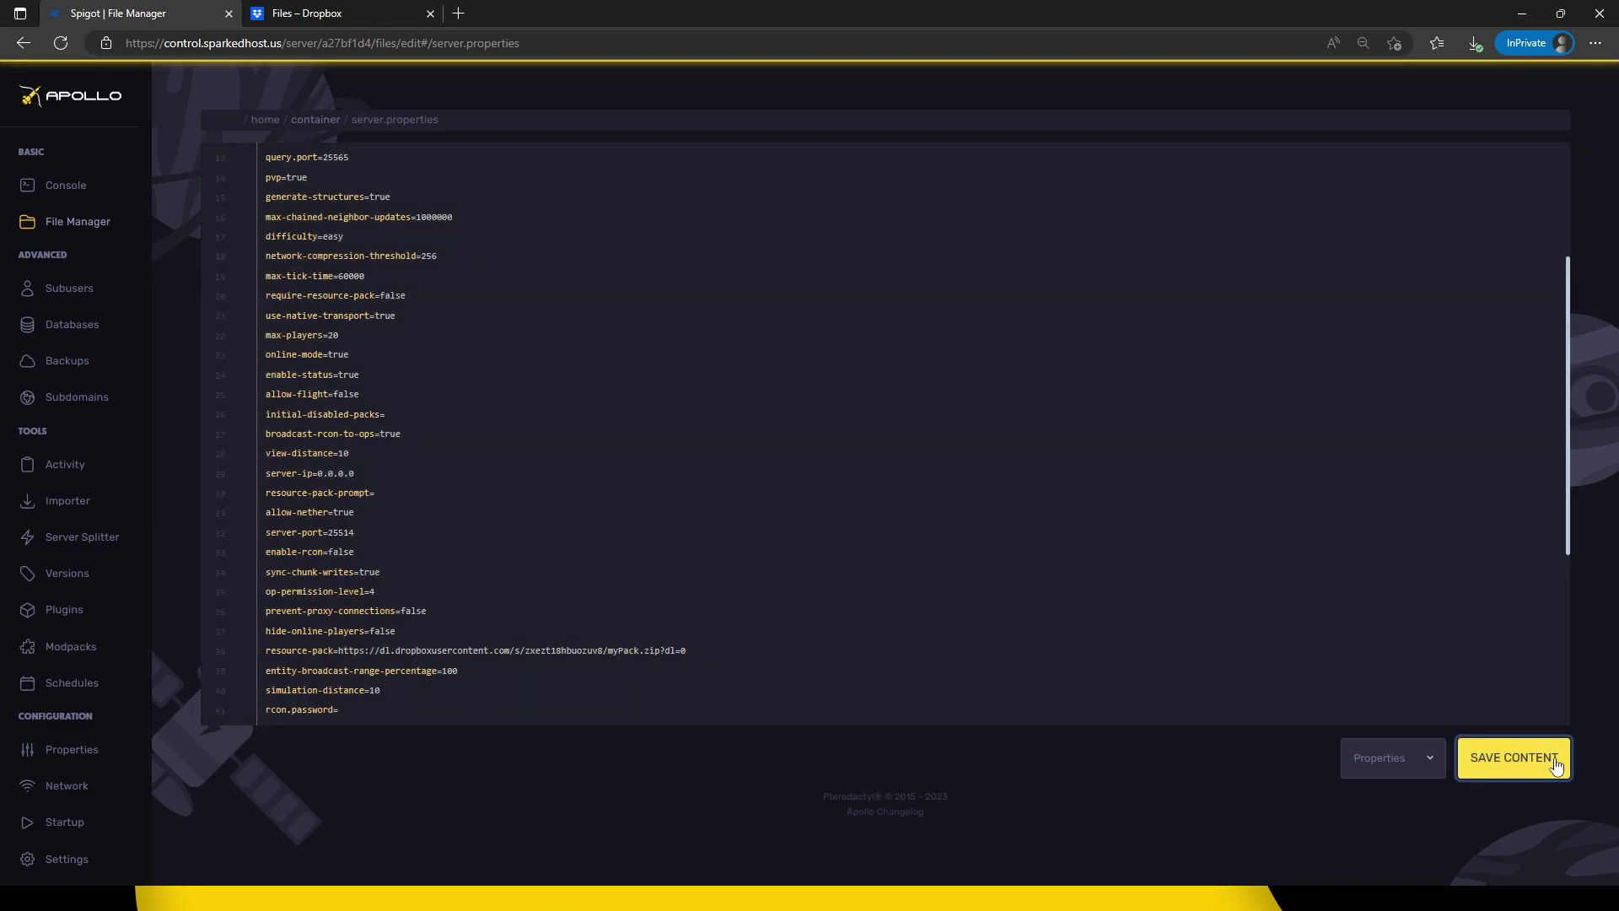
# - Restart the Spigot server from the Apollo console
pyautogui.click(56, 187)
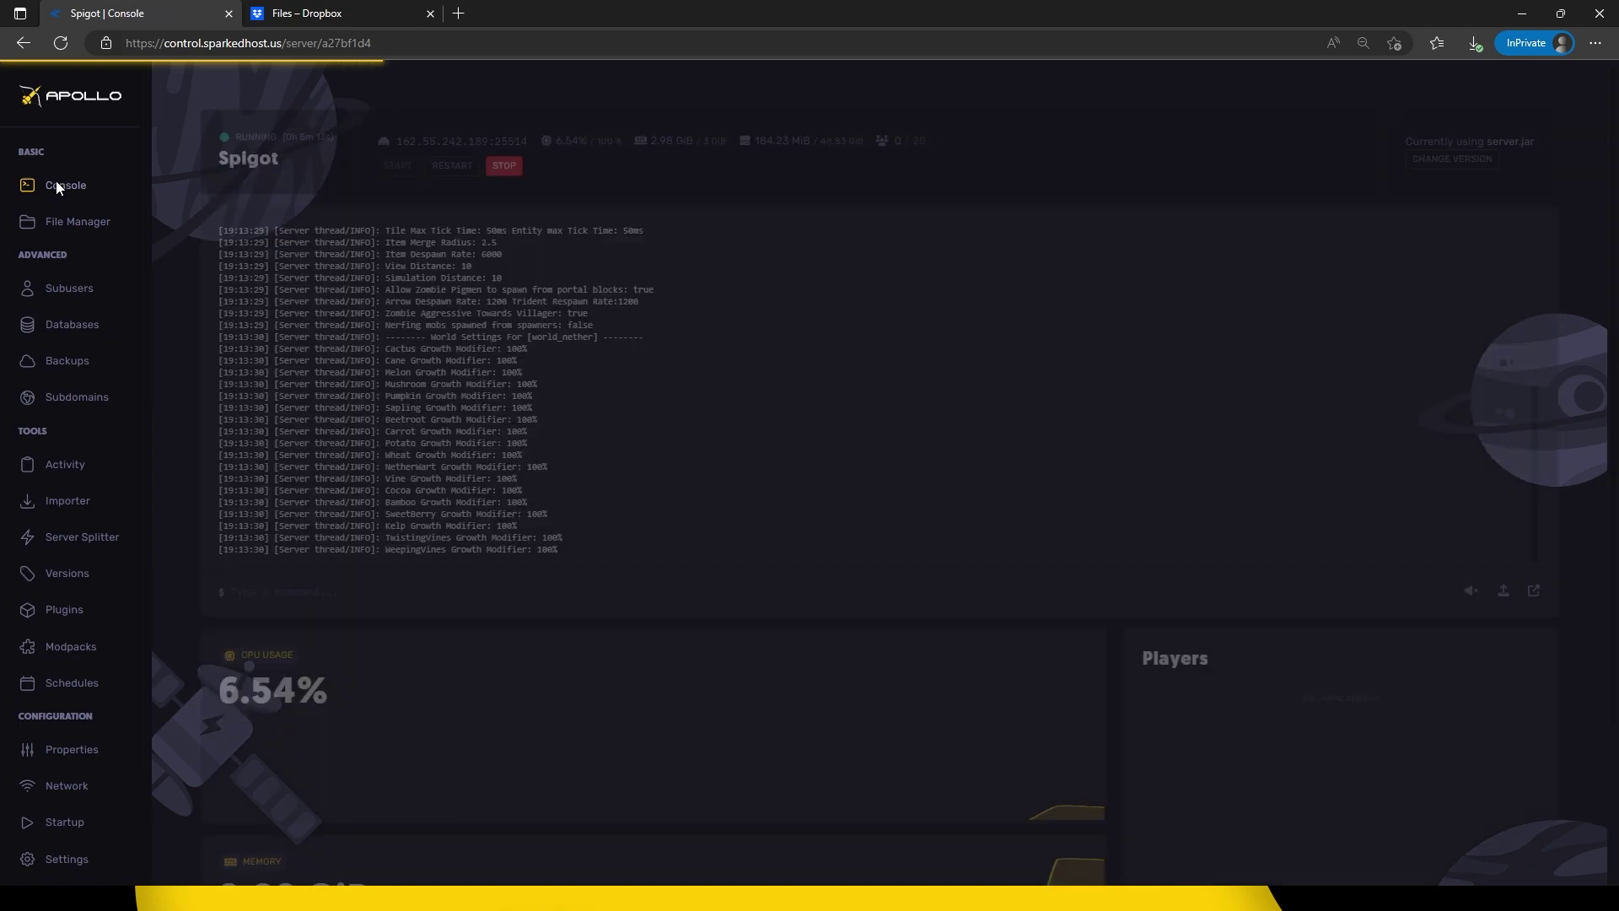
pyautogui.click(451, 167)
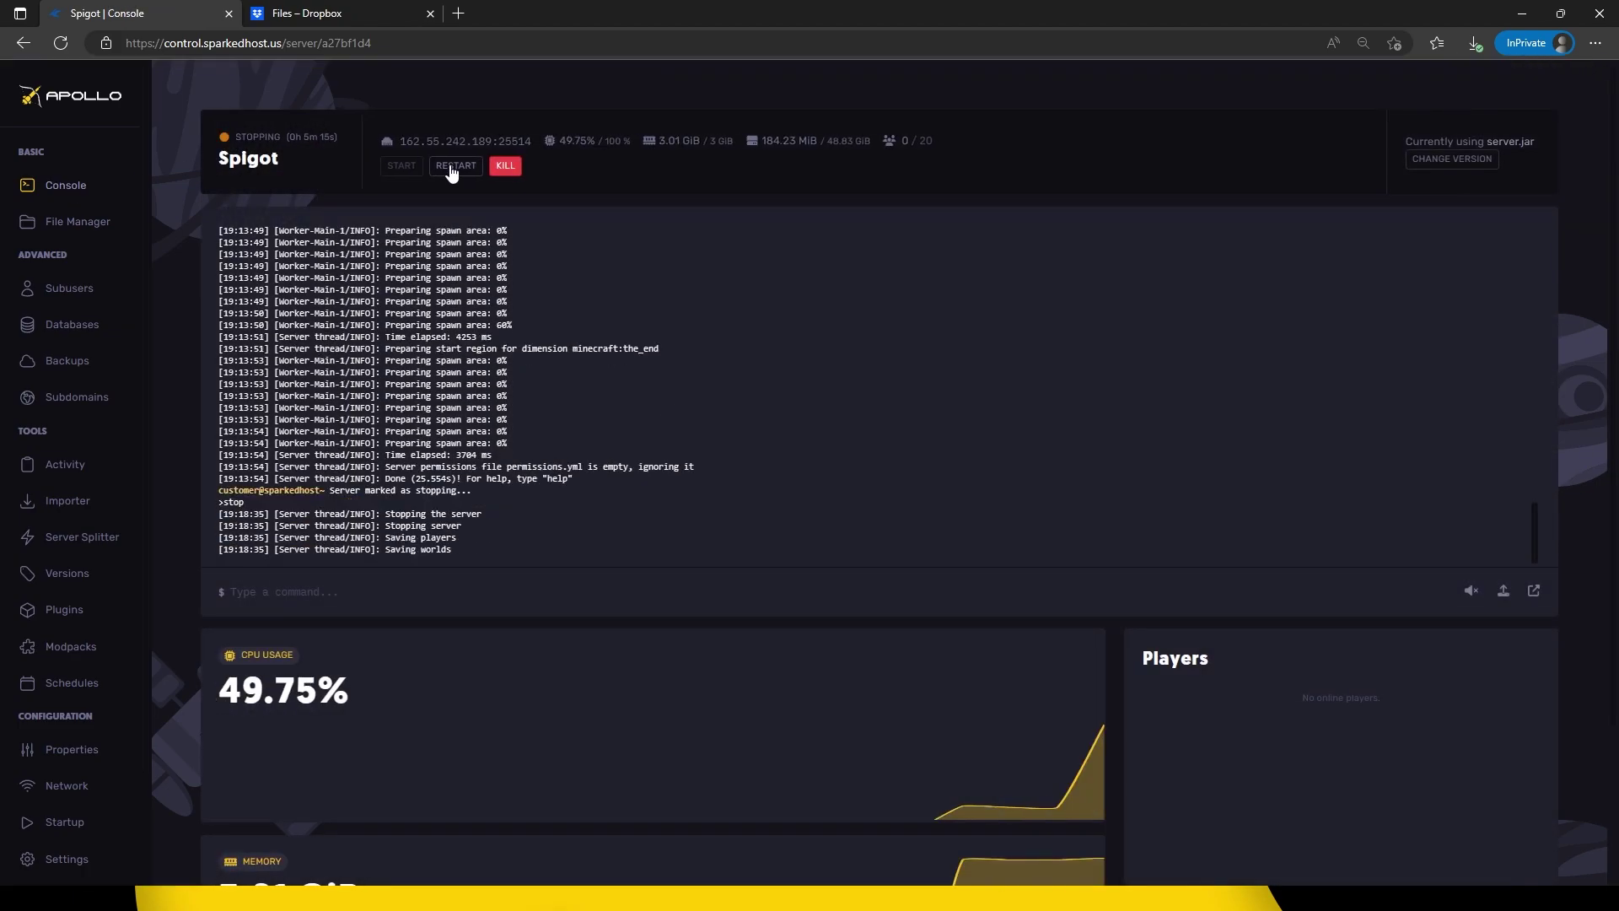